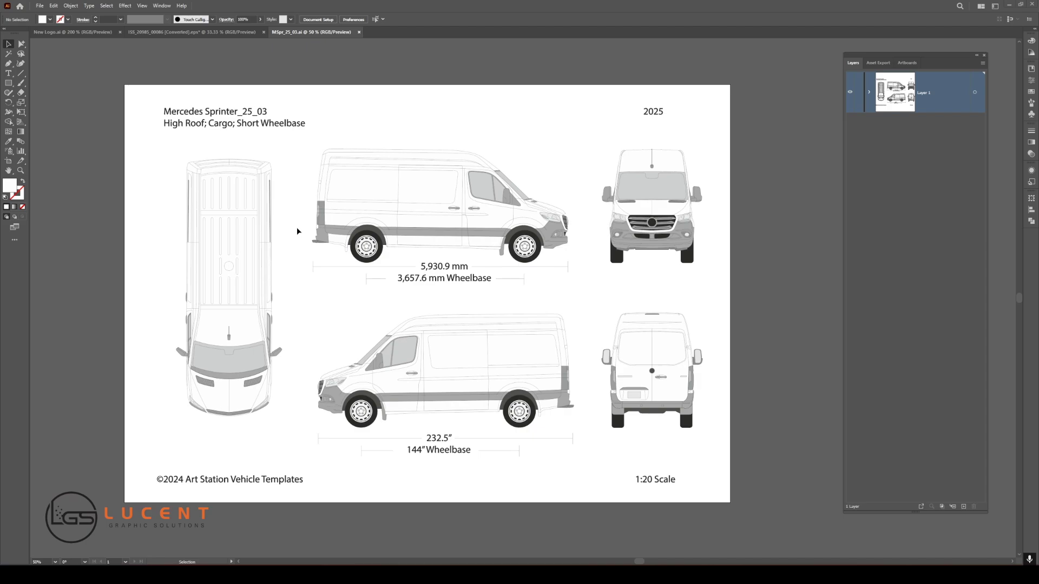
- Scale the whole grouped van template uniformly to 200%, including corners, strokes and effects
left_click(647, 475)
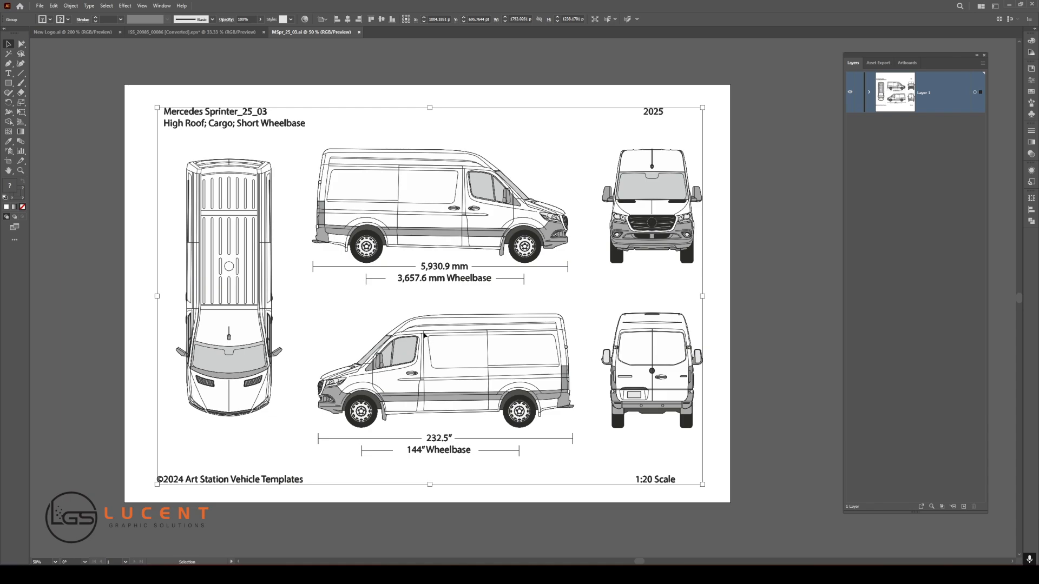
key("ctrl+c")
left_click(71, 6)
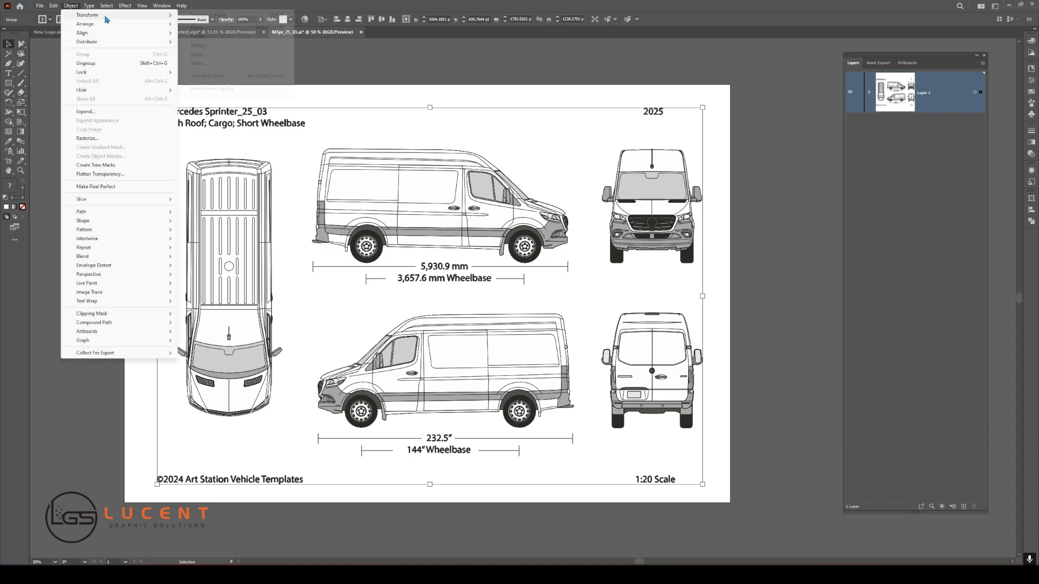
mouse_move(139, 15)
left_click(202, 55)
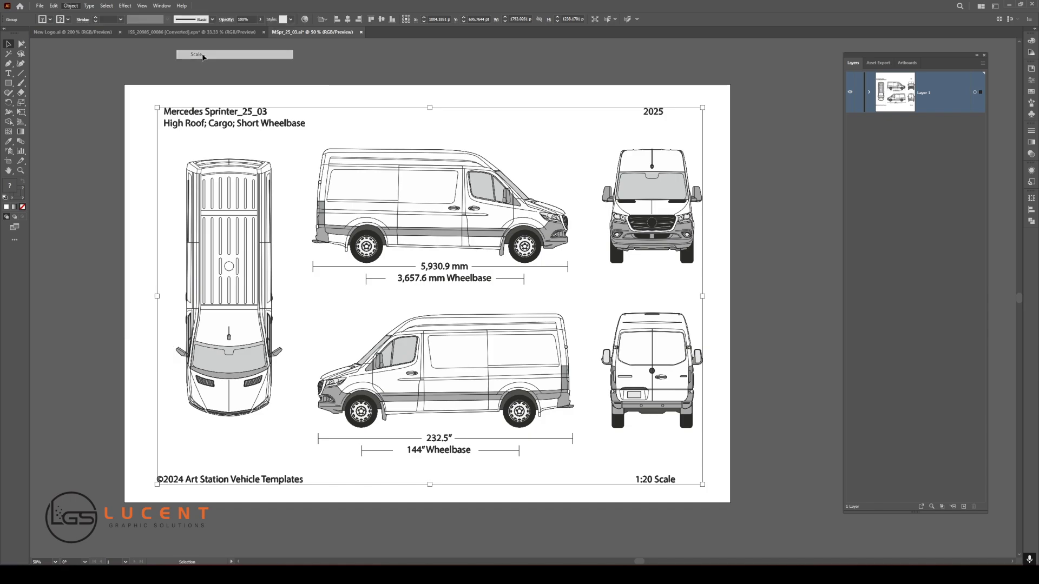
type("200")
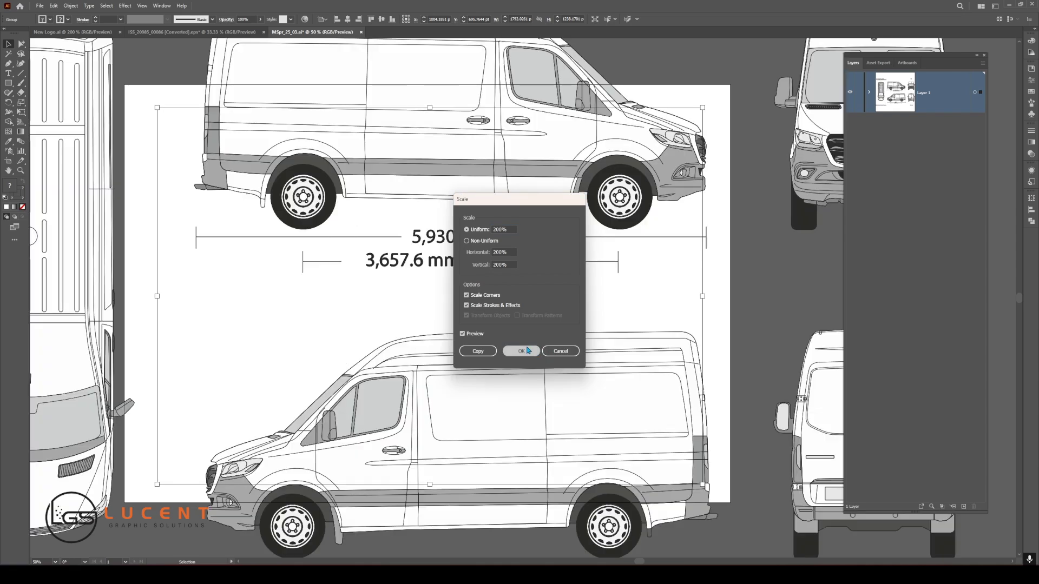
left_click(536, 352)
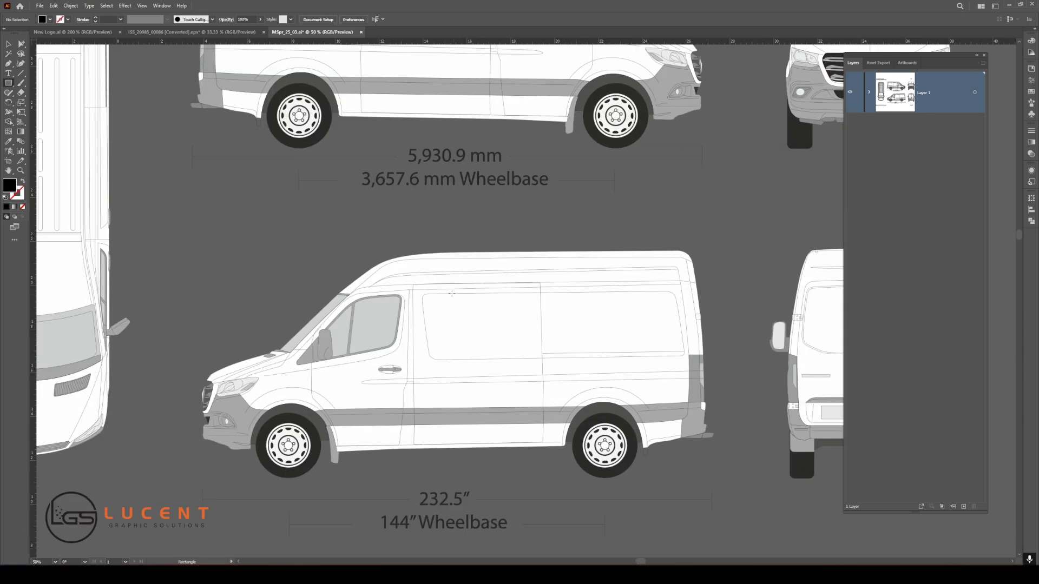
- Draw a black rectangle about 4.4 in square on the side panel of the lower side-view van
mouse_move(449, 288)
left_mouse_down()
mouse_move(556, 385)
mouse_move(547, 384)
left_mouse_up()
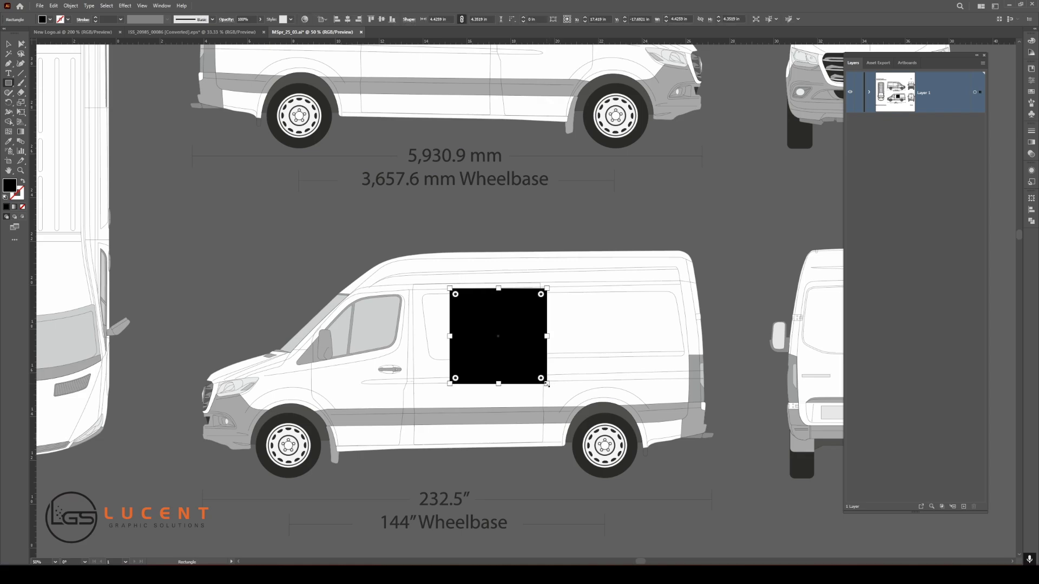
left_click(678, 19)
left_click(729, 19)
left_click(671, 19)
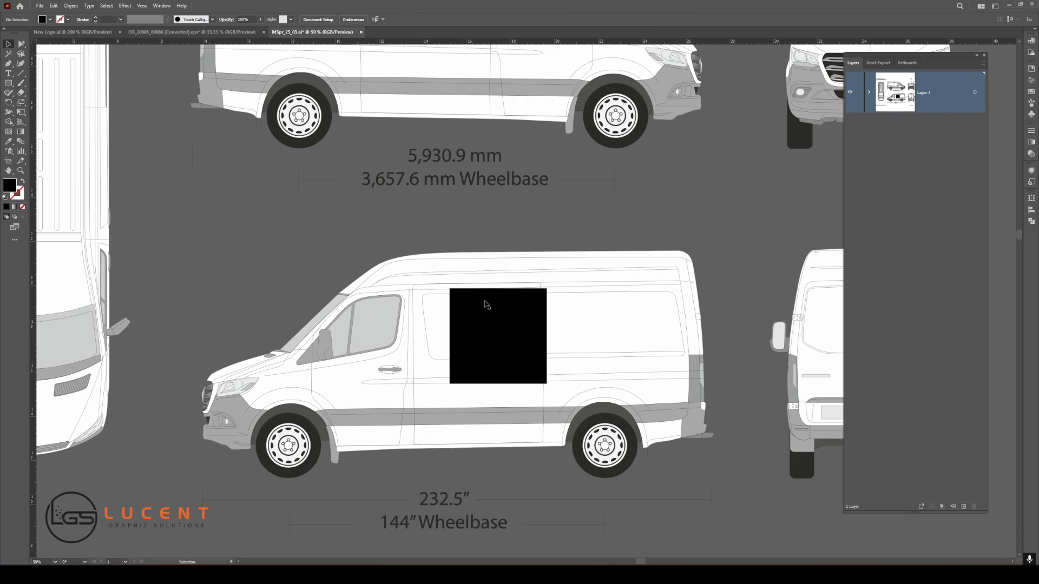
mouse_move(524, 327)
left_mouse_down()
mouse_move(503, 331)
mouse_move(514, 332)
left_mouse_up()
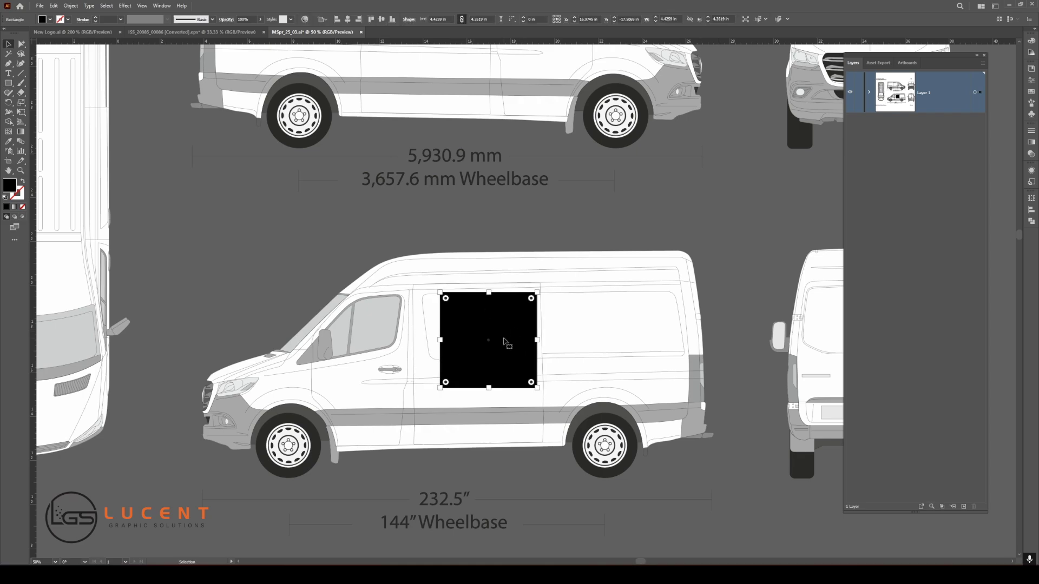
- Set the black rectangle's width and height to 2.4 in and shift it slightly on the van's side
left_click(671, 19)
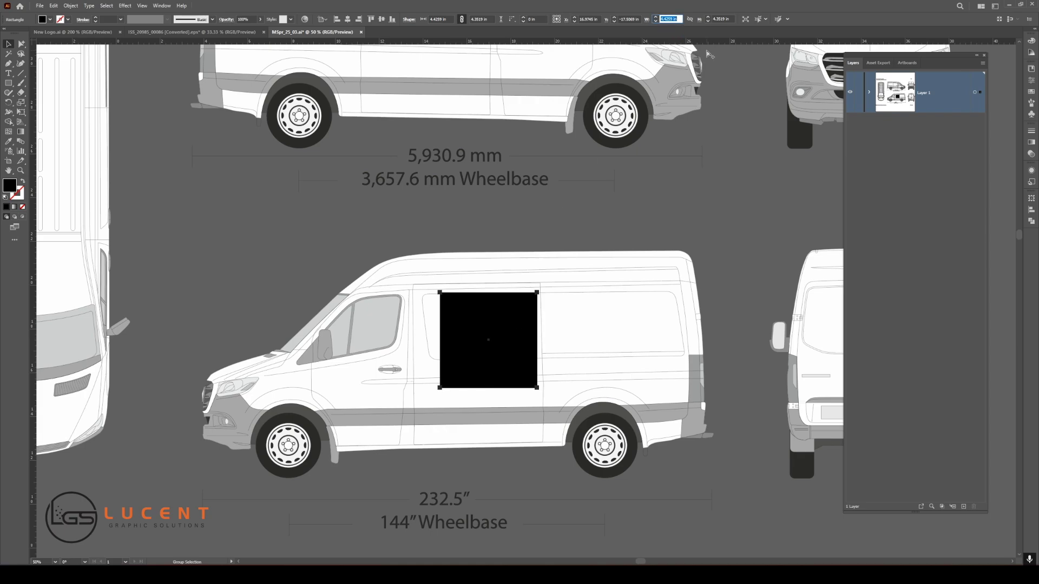
type("2.4")
key("Return")
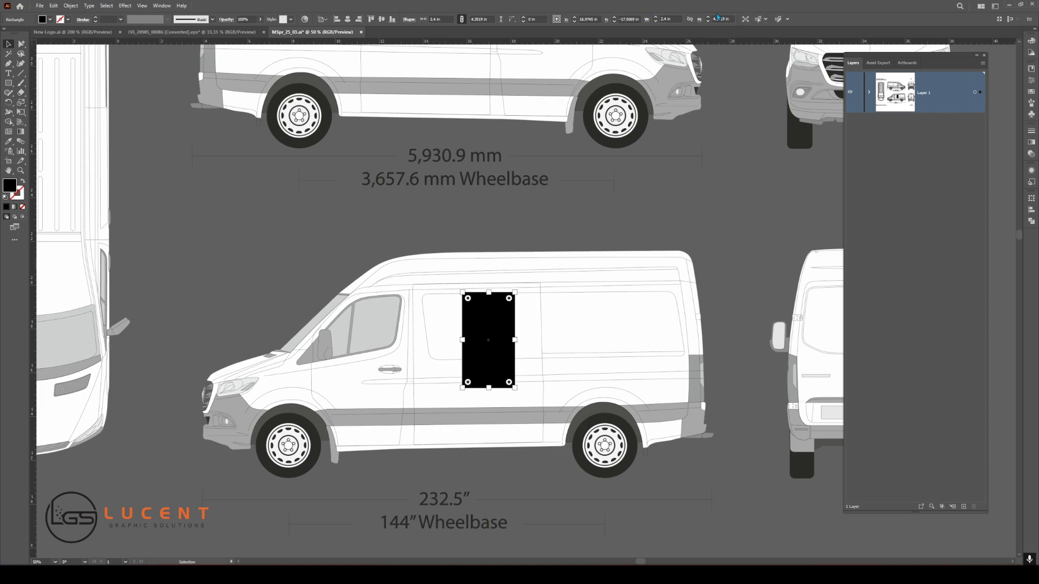
left_click(722, 18)
type("2.4")
key("Return")
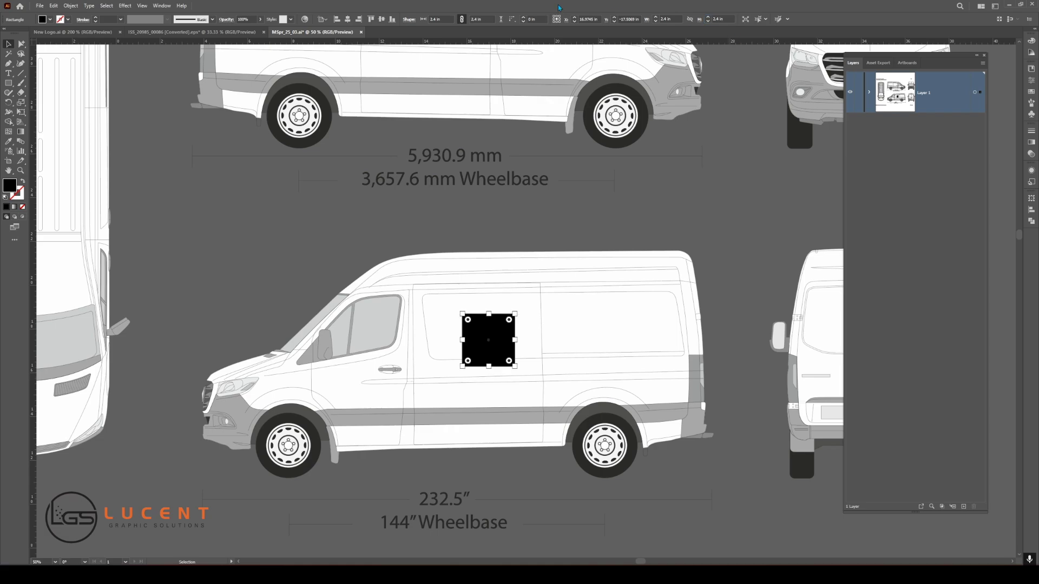
left_click_drag(487, 341, 479, 328)
left_click(450, 232)
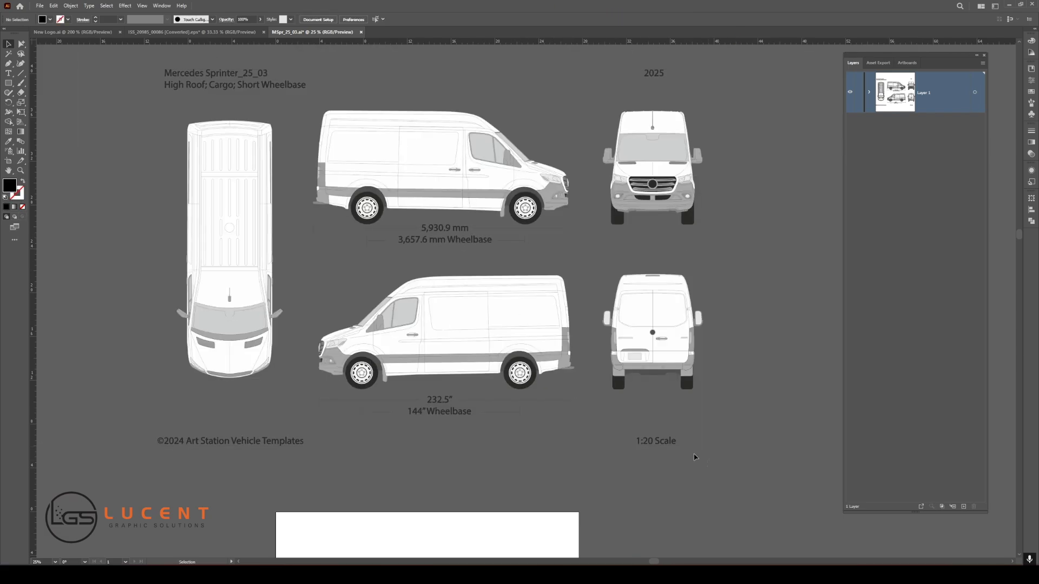
- Delete the copyright, scale, dimension, title and year labels from the template and select the remaining van artwork
left_click_drag(131, 396, 131, 397)
key("Delete")
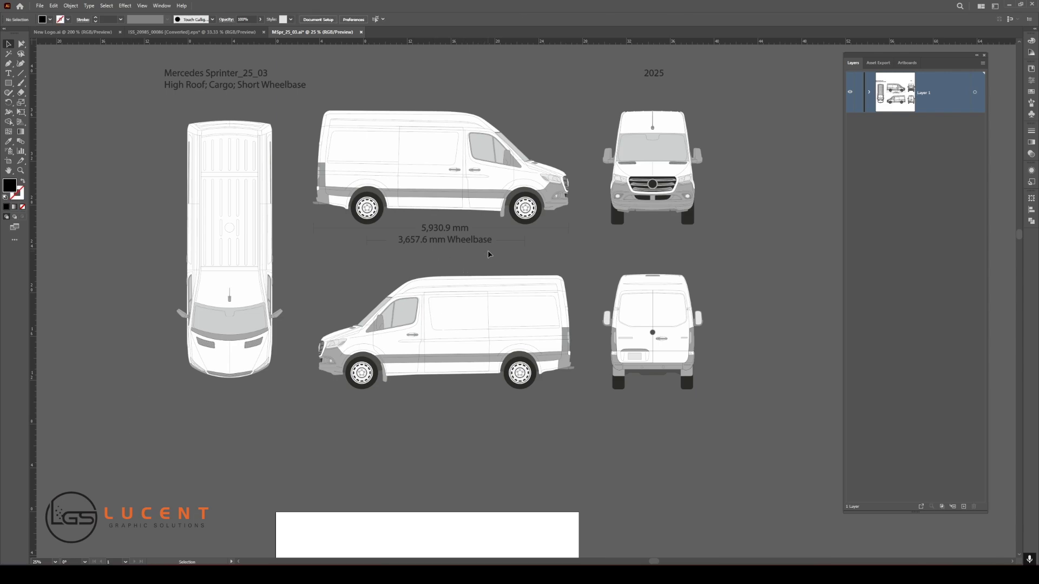
left_click(399, 225)
key("Delete")
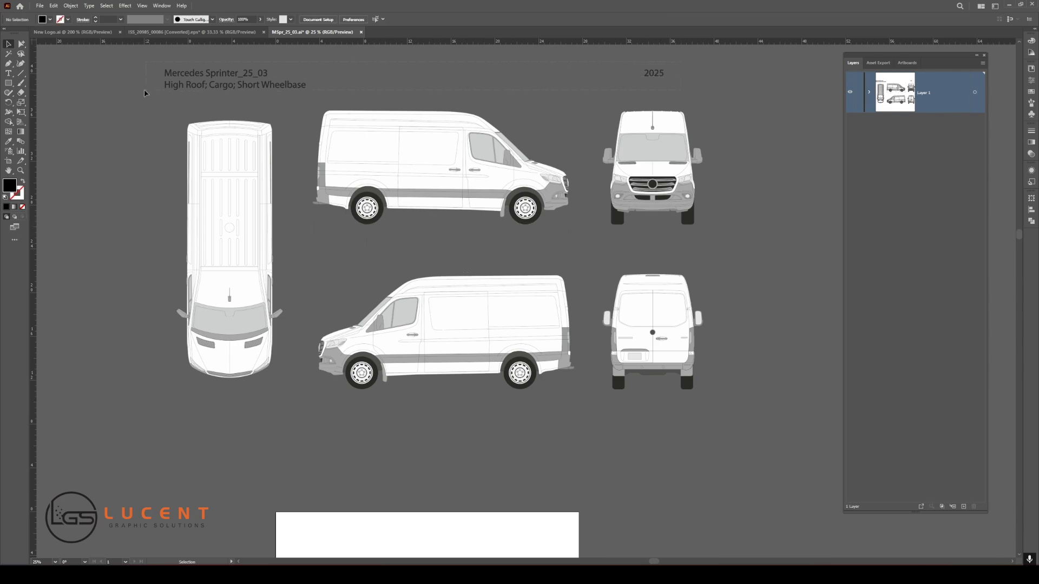
left_click_drag(144, 93, 145, 93)
key("Delete")
key("ctrl+a")
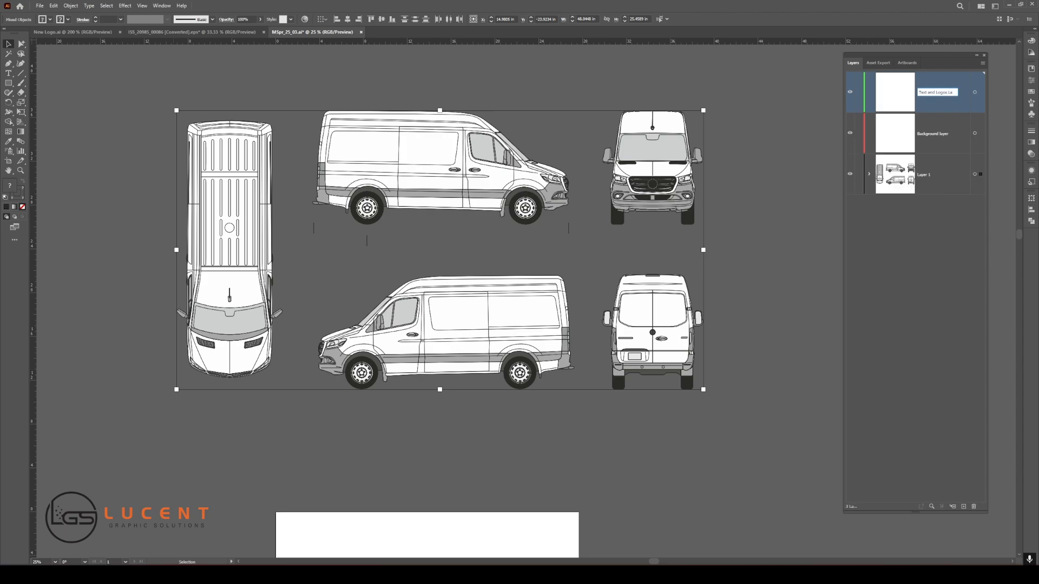
- Name the layers Text and Logos Layer and Template layer, and order them Template, Background, Text and Logos from front to back
type("yer")
key("Return")
double_click(943, 178)
type("Templ")
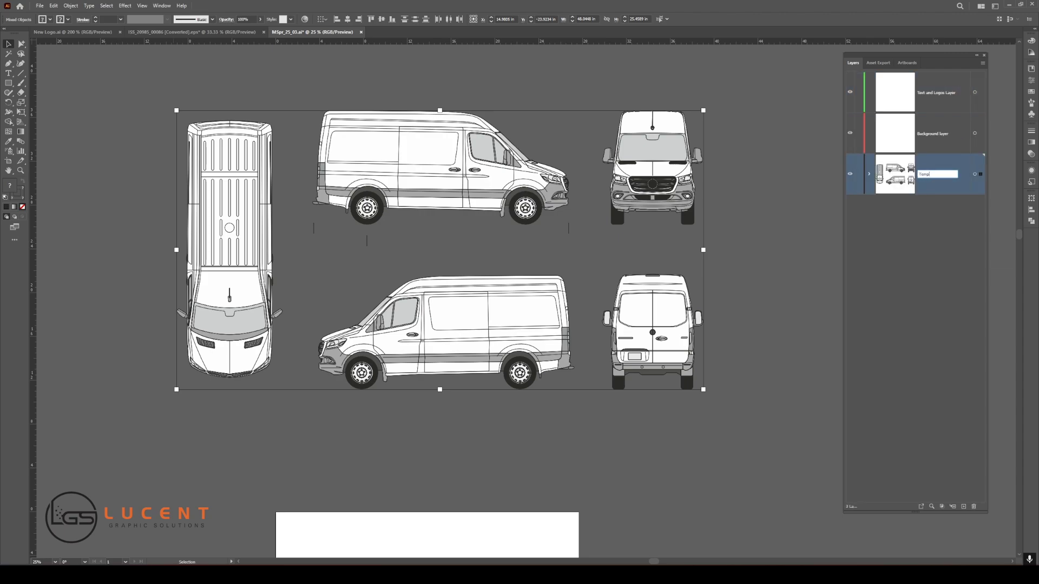
type("ate layer")
key("Return")
left_click_drag(948, 139, 945, 194)
left_click_drag(945, 95, 942, 195)
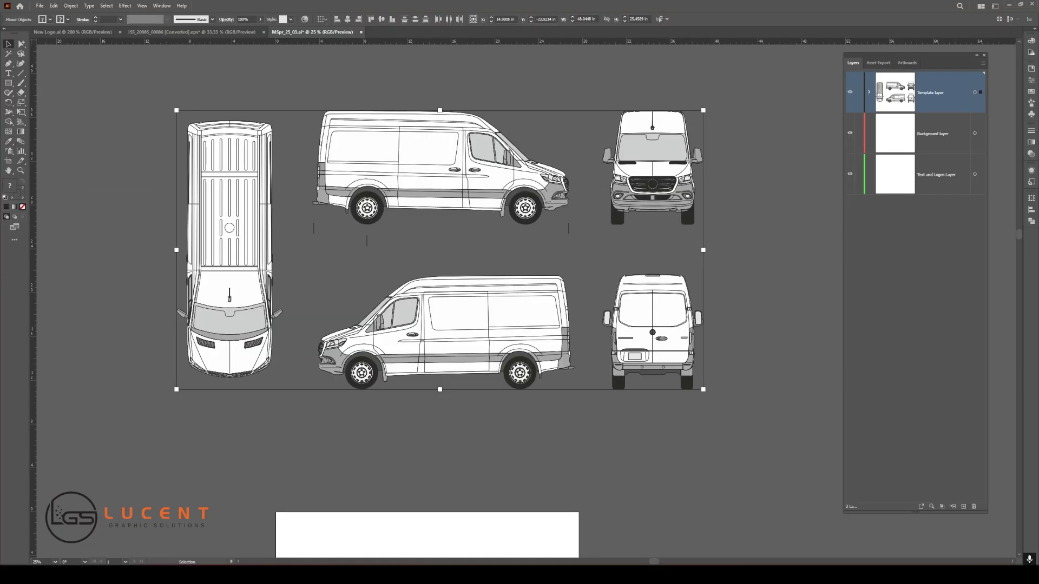
- Copy the body outline paths of all five van views and remove the fill from the originals
left_click(24, 45)
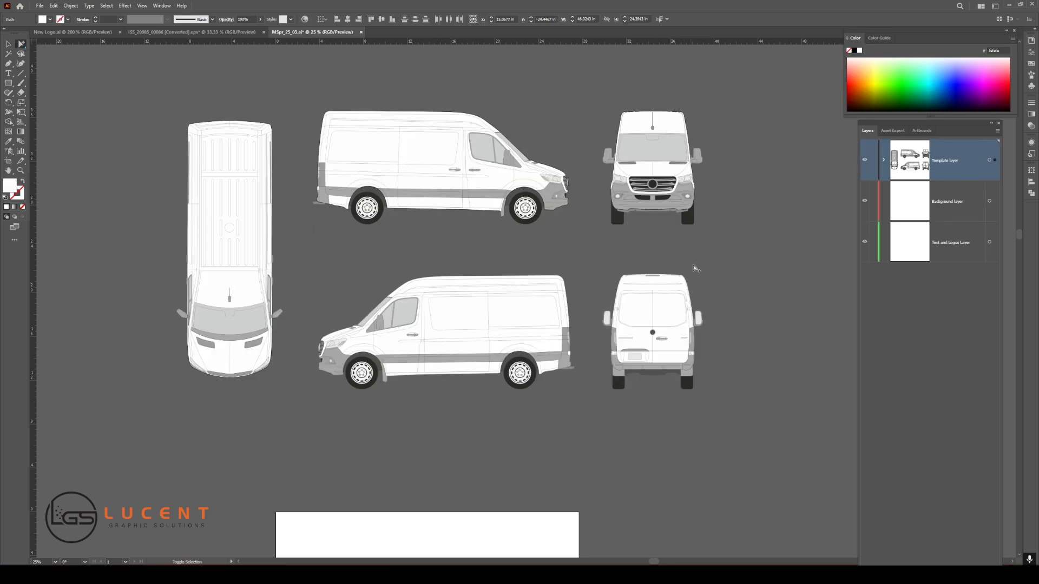
left_click(661, 304, "shift")
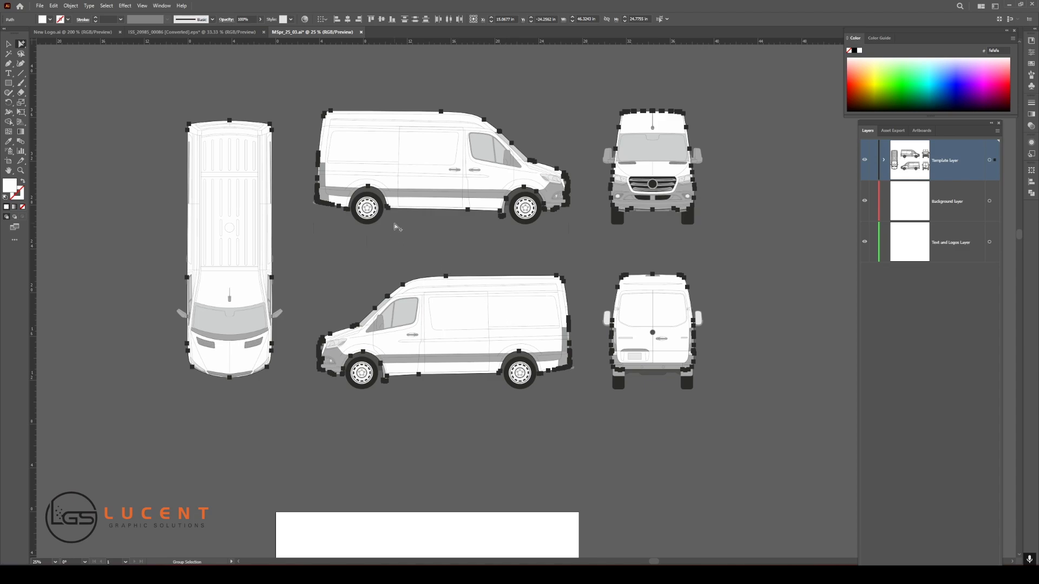
left_click(53, 6)
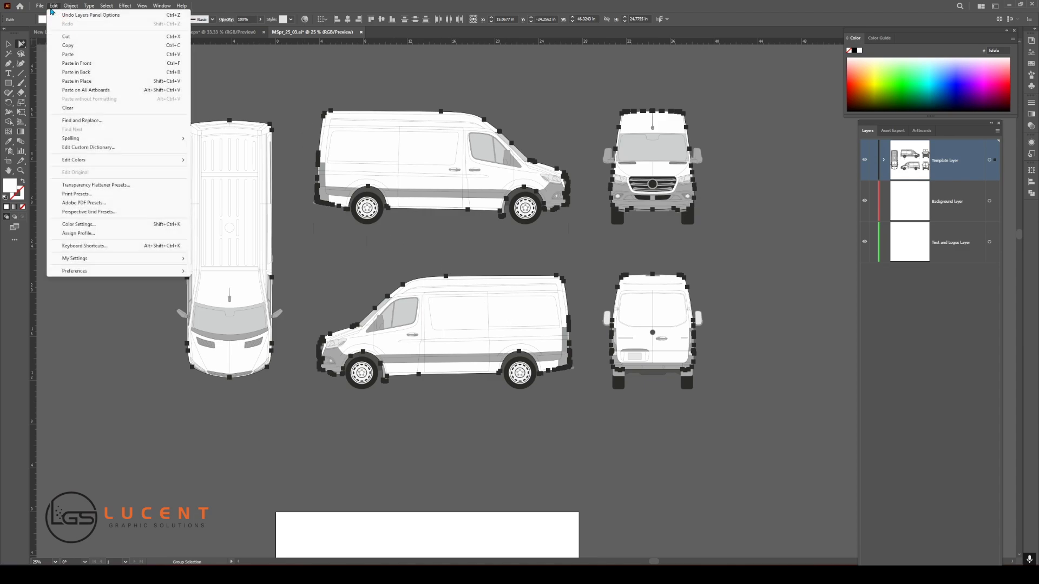
left_click(69, 46)
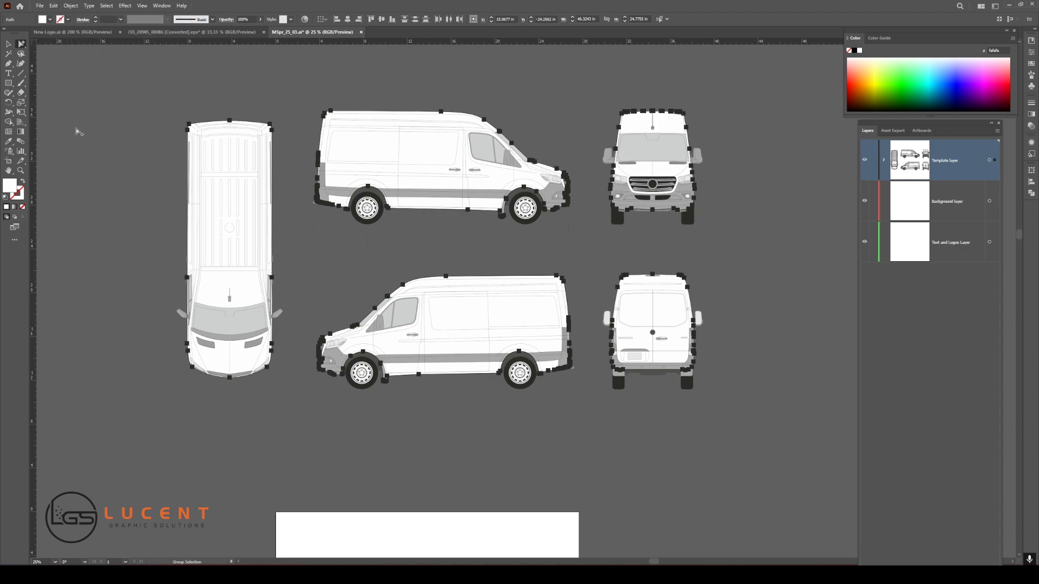
left_click(23, 208)
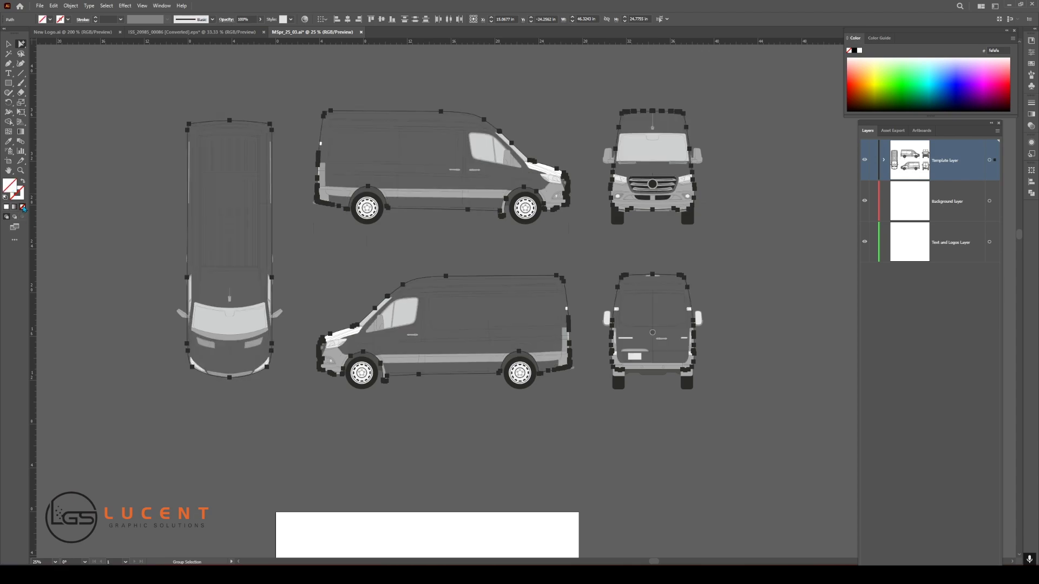
- Paste the body outlines in place on the Background layer and fill them with green
left_click(952, 198)
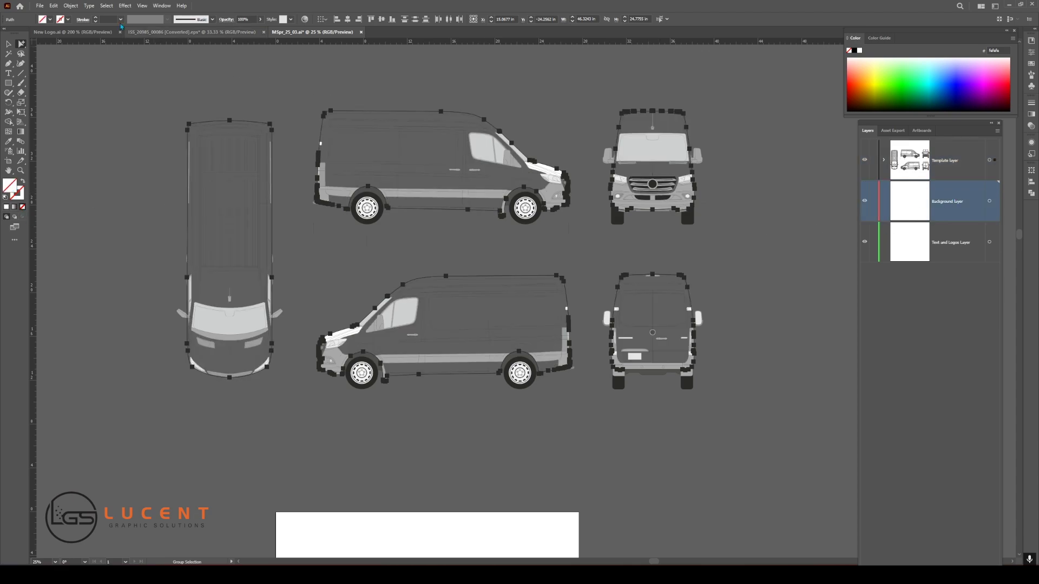
left_click(54, 6)
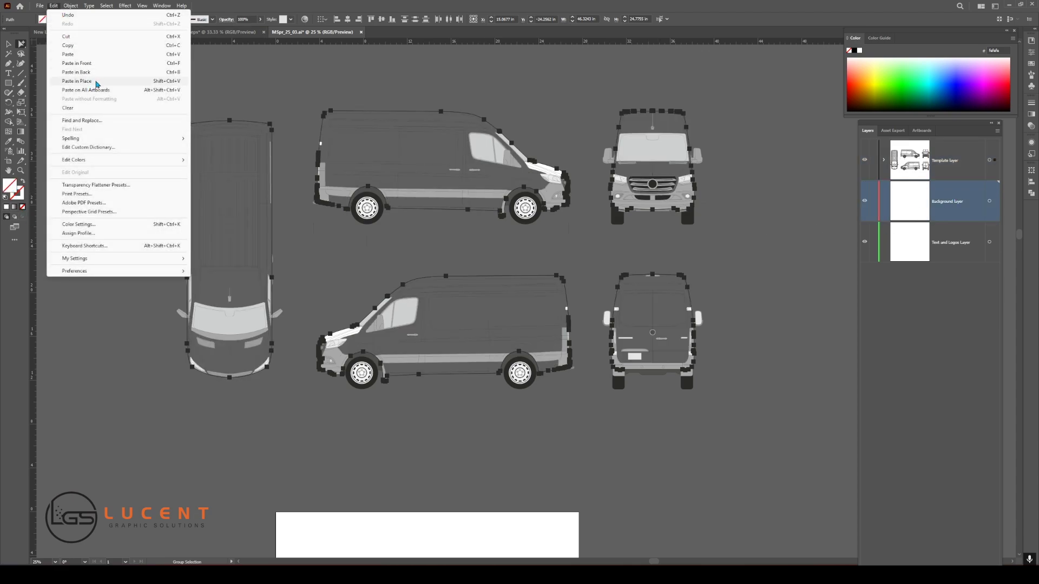
left_click(76, 81)
mouse_move(897, 70)
left_mouse_down()
mouse_move(982, 73)
mouse_move(870, 72)
mouse_move(905, 77)
mouse_move(903, 89)
left_mouse_up()
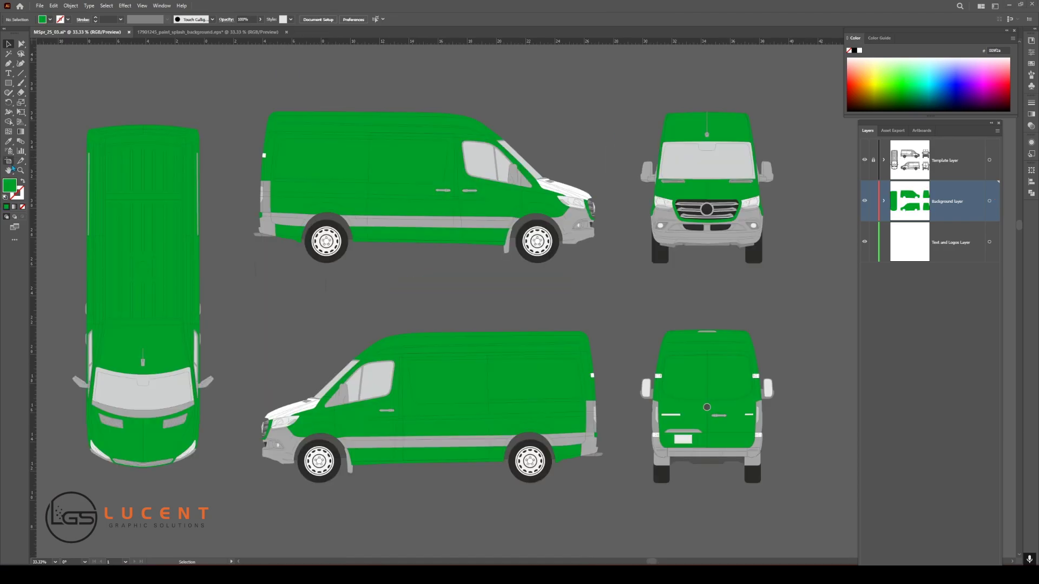
- Create an artboard about 54 by 31 in around all five van views and delete the old artboard
left_click(10, 163)
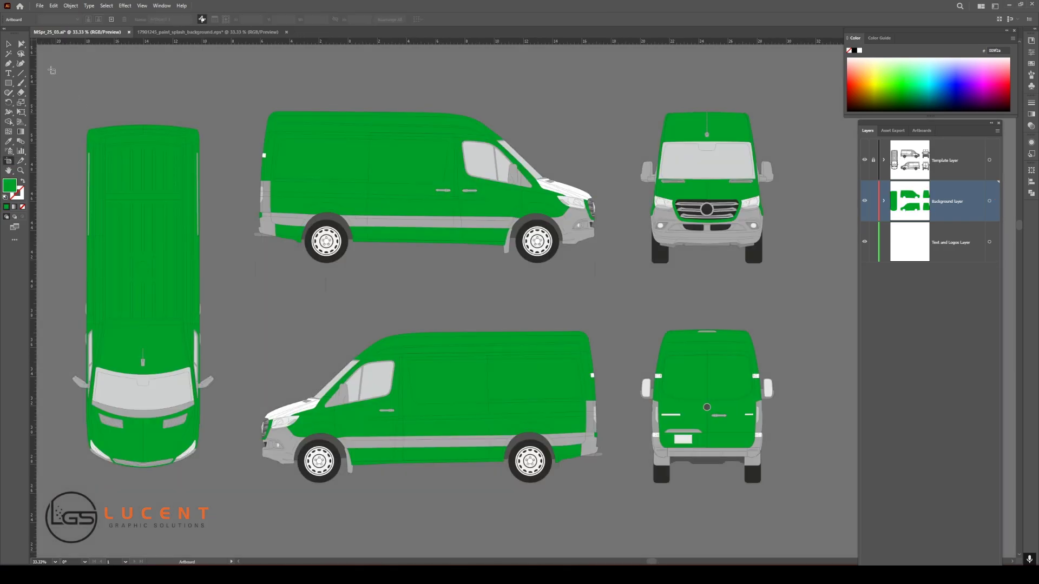
left_click_drag(52, 68, 839, 520)
scroll(546, 322, "down", 2)
left_click(490, 501)
key("Delete")
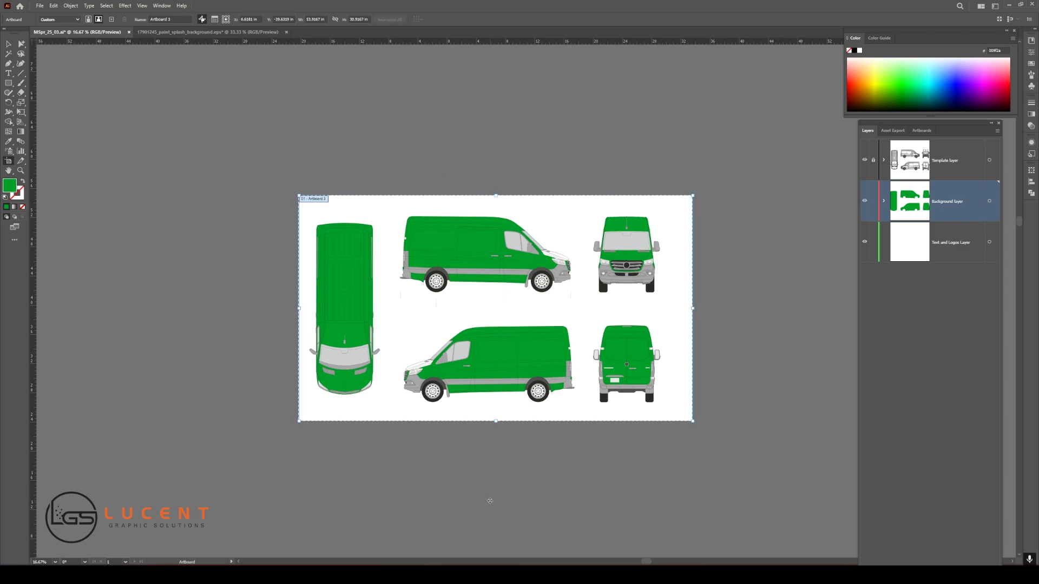
scroll(525, 351, "up", 2)
left_click_drag(549, 262, 521, 293)
left_click(9, 44)
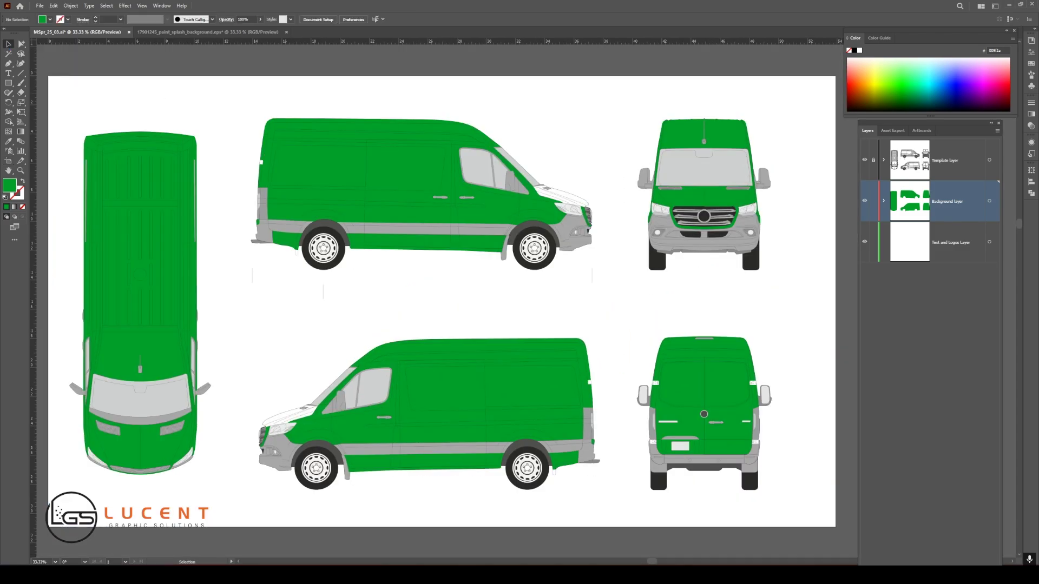
- Copy the white, purple and blue splash artwork from the 17901245_paint_splash_background.eps document
left_click(217, 32)
left_click(522, 403)
left_click_drag(523, 404, 516, 394)
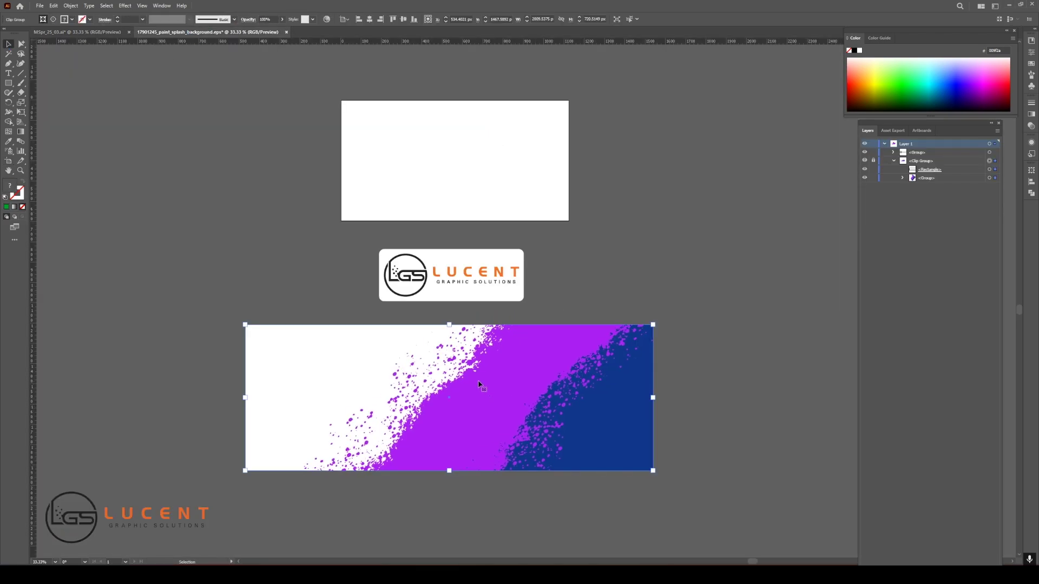
right_click(487, 382)
left_click(332, 162)
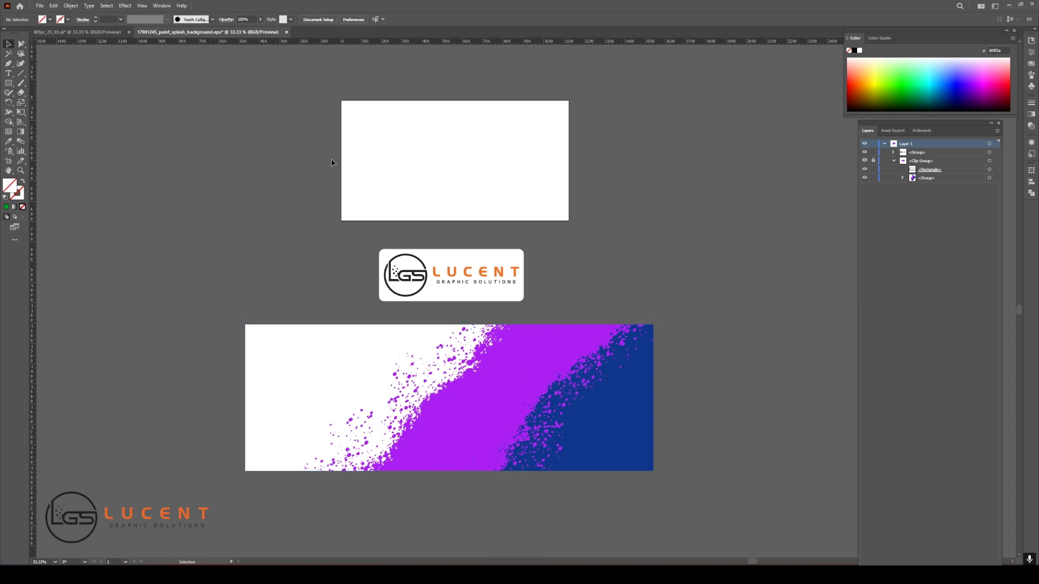
- In the van template document, move the Background layer below Text and Logos and paste the splash over the lower side view
left_click(86, 32)
left_click_drag(905, 248, 908, 251)
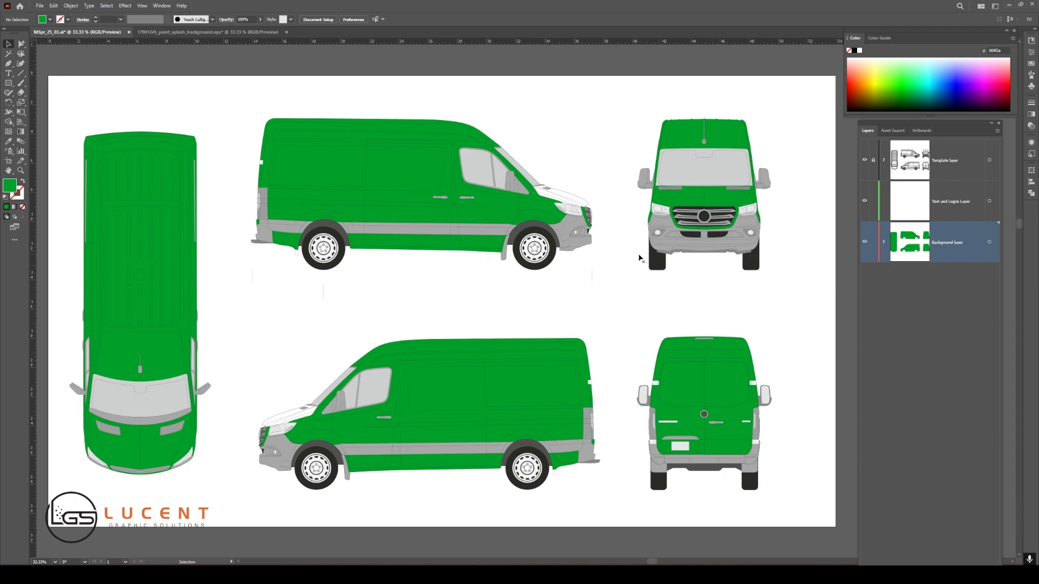
key("ctrl+v")
mouse_move(560, 301)
left_mouse_down()
mouse_move(497, 415)
mouse_move(480, 409)
left_mouse_up()
- Send the paint splash artwork to the back, behind the green van outlines
right_click(449, 386)
mouse_move(503, 348)
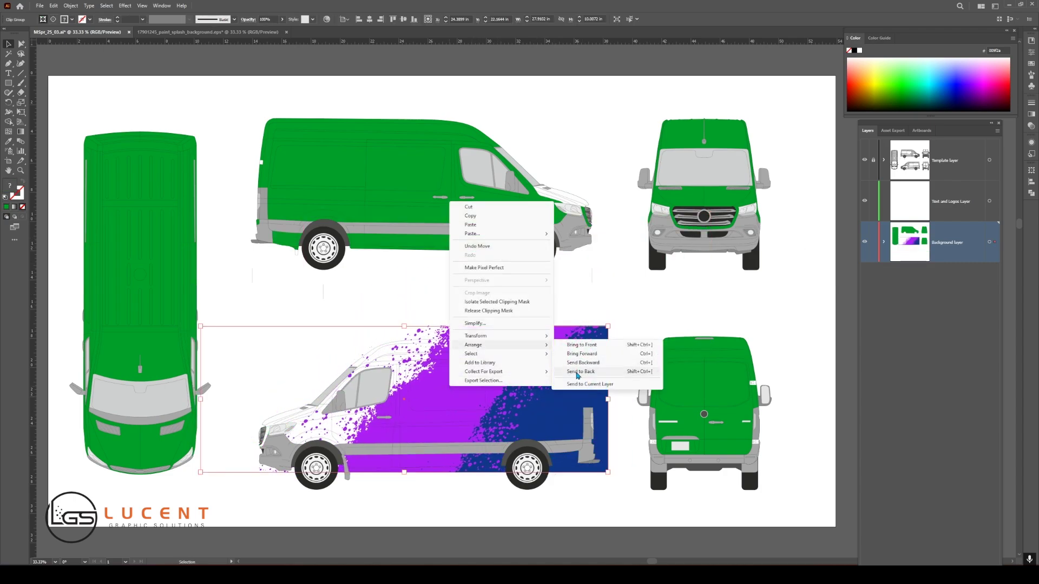
left_click(582, 372)
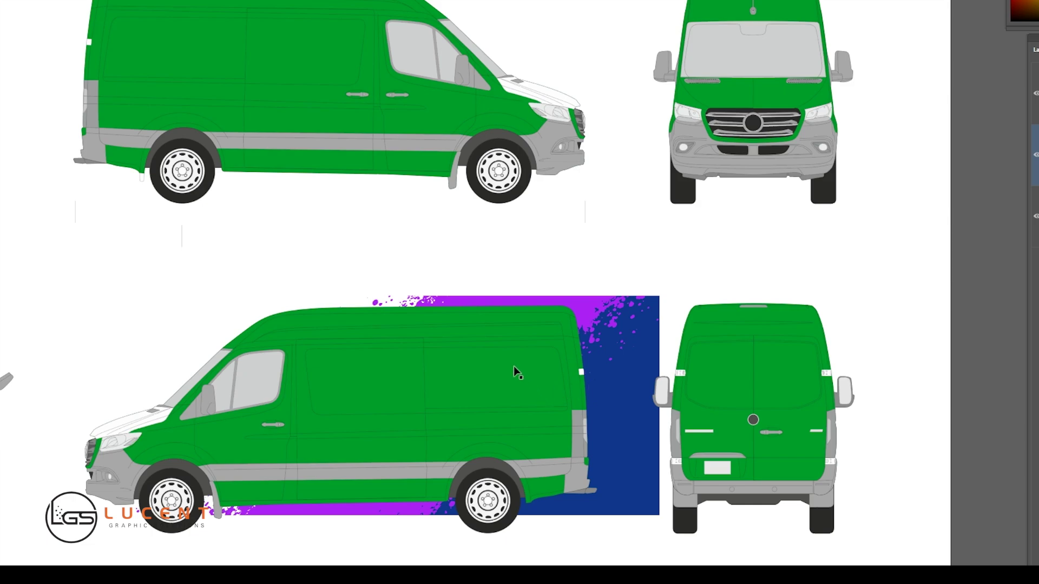
- Clip the paint splash artwork to the green outline of the lower side view with a clipping mask
left_click(517, 372)
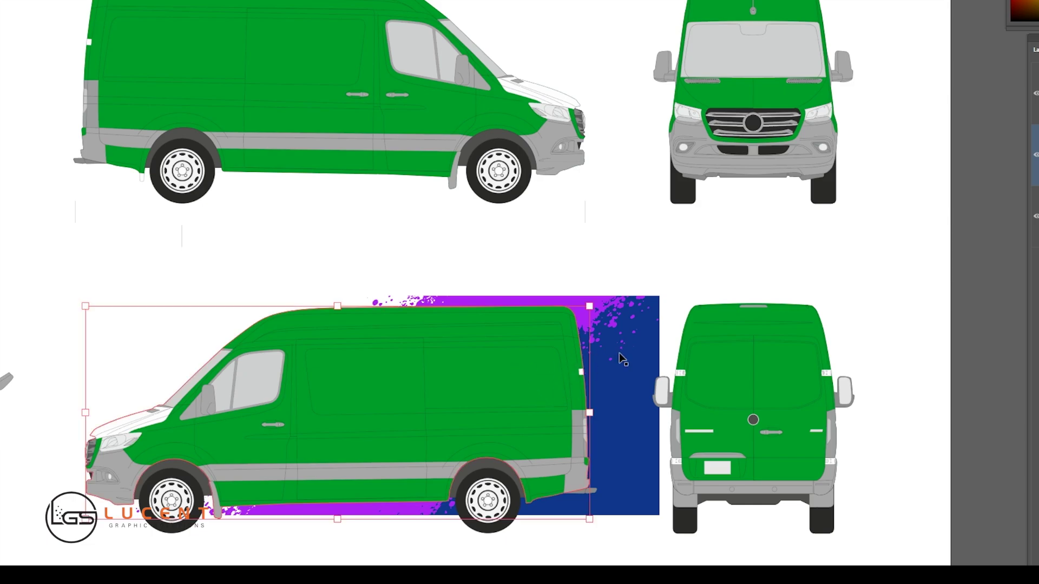
left_click(626, 353, "shift")
right_click(629, 350)
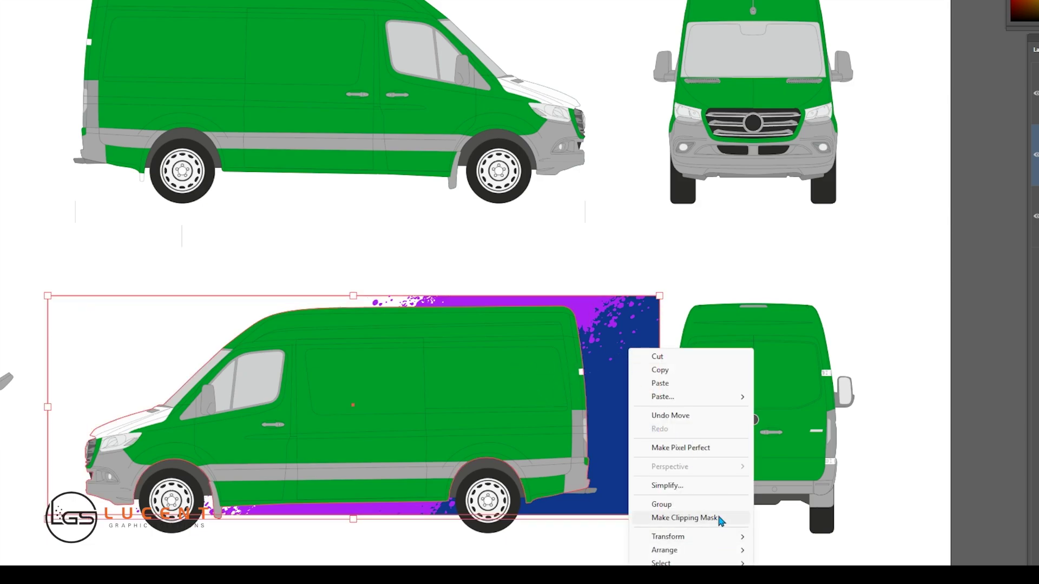
left_click(716, 514)
left_click(596, 371)
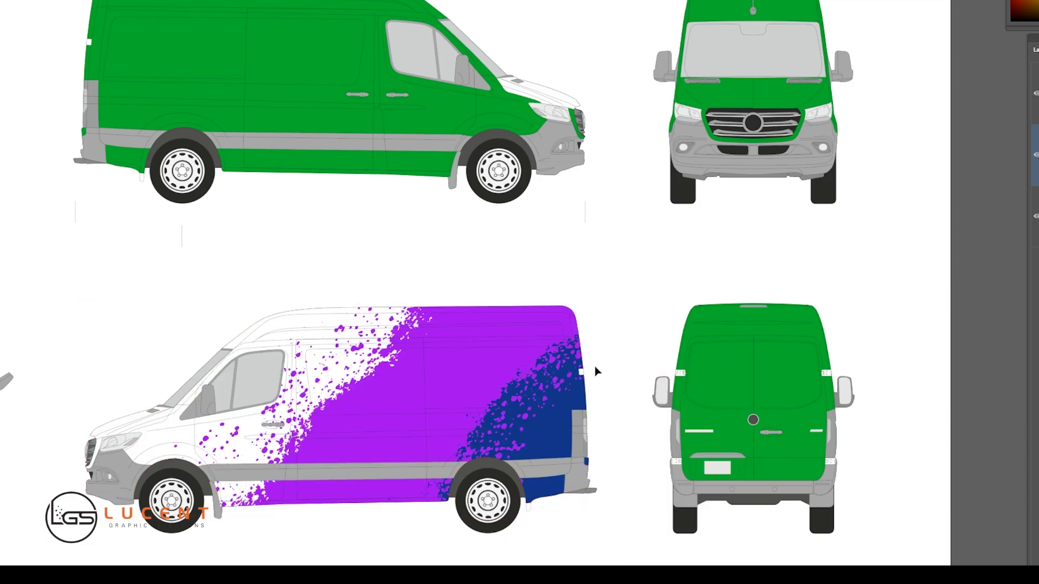
left_click(508, 367)
left_click(508, 236)
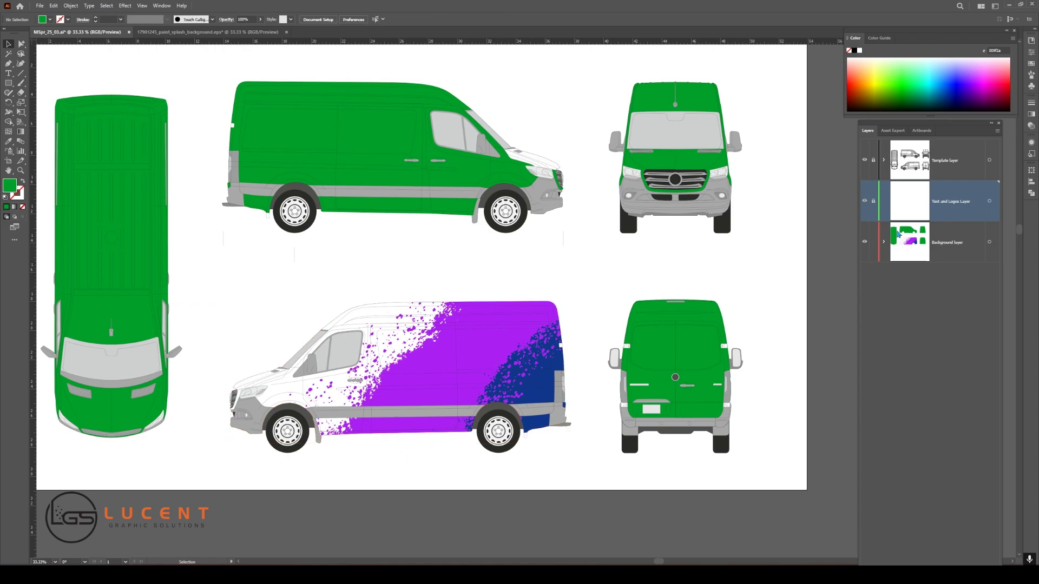
- Copy the Lucent Graphic Solutions logo with its white panel from the 17901245_paint_splash_background.eps document
left_click(208, 32)
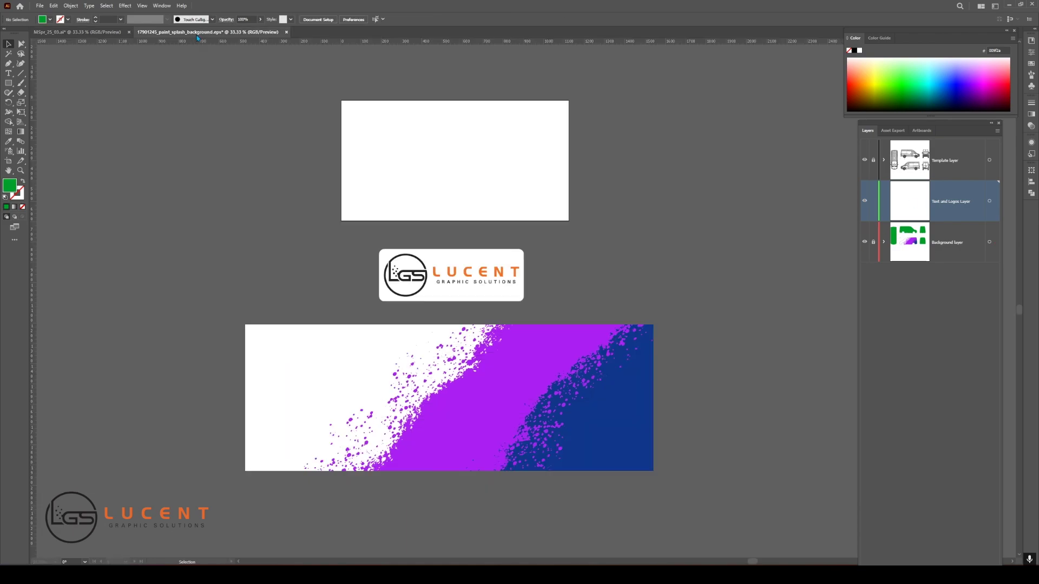
left_click(492, 294)
right_click(468, 247)
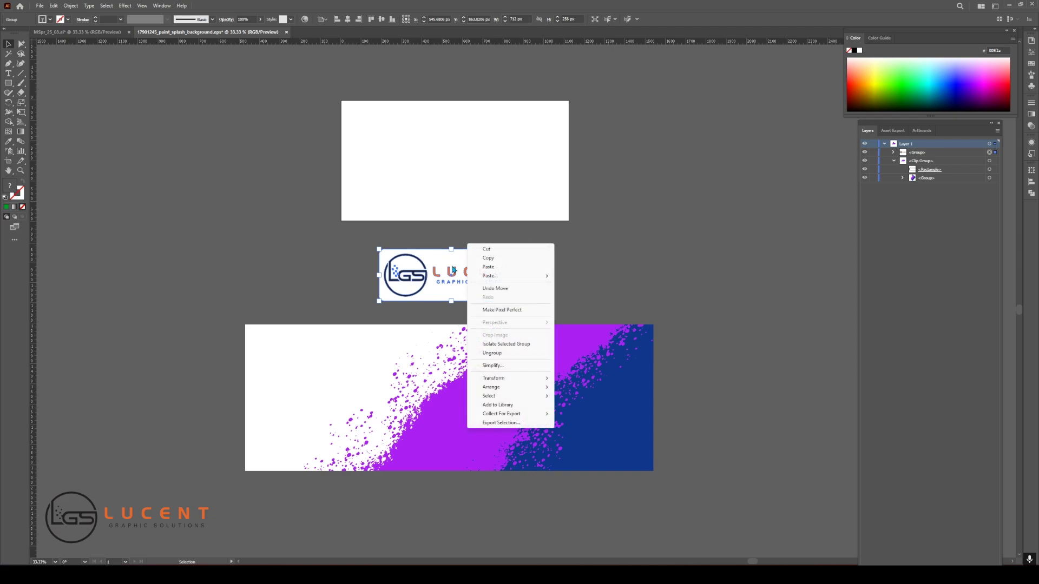
right_click(453, 266)
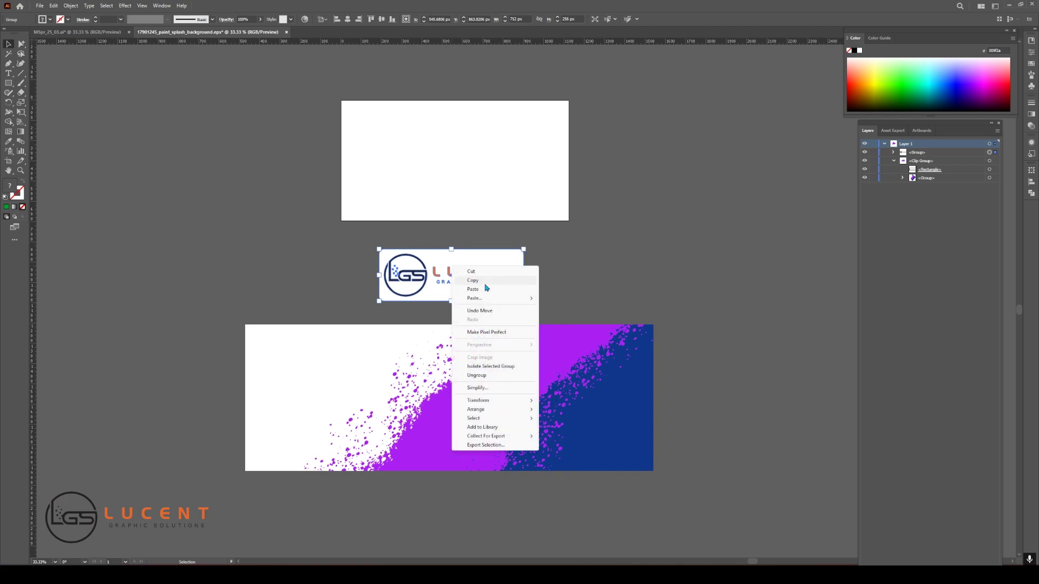
left_click(486, 288)
- In the van template document, paste the logo and place it on the rear upper panel of the lower side view
key("ctrl+Tab")
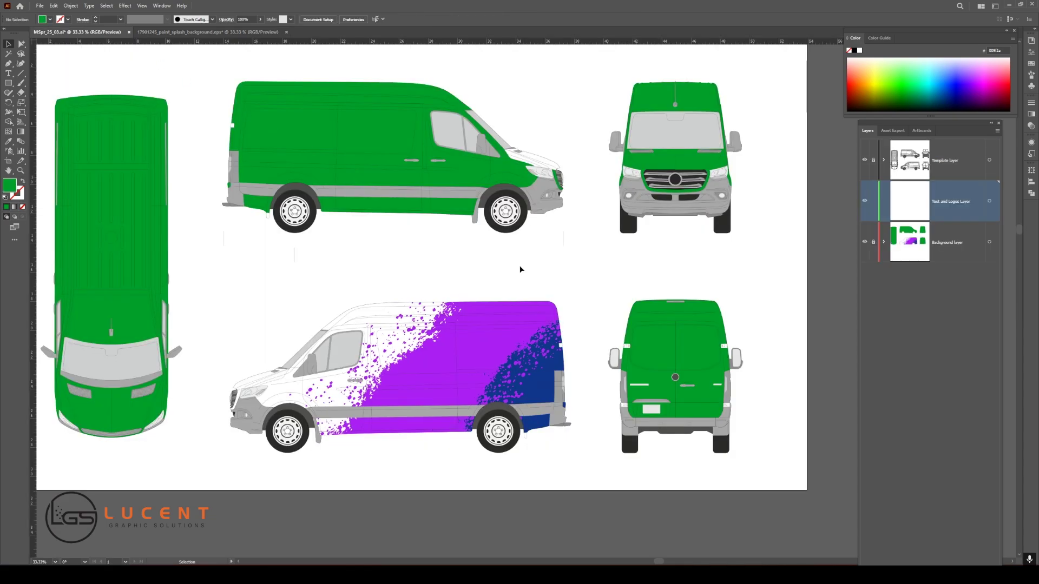
key("ctrl+v")
left_click_drag(538, 298, 489, 352)
scroll(546, 379, "up", 1)
scroll(545, 382, "up", 1)
left_click_drag(546, 382, 508, 357)
- Tilt the side logo slightly to follow the van's body lines and enlarge it a little
scroll(477, 342, "up", 1)
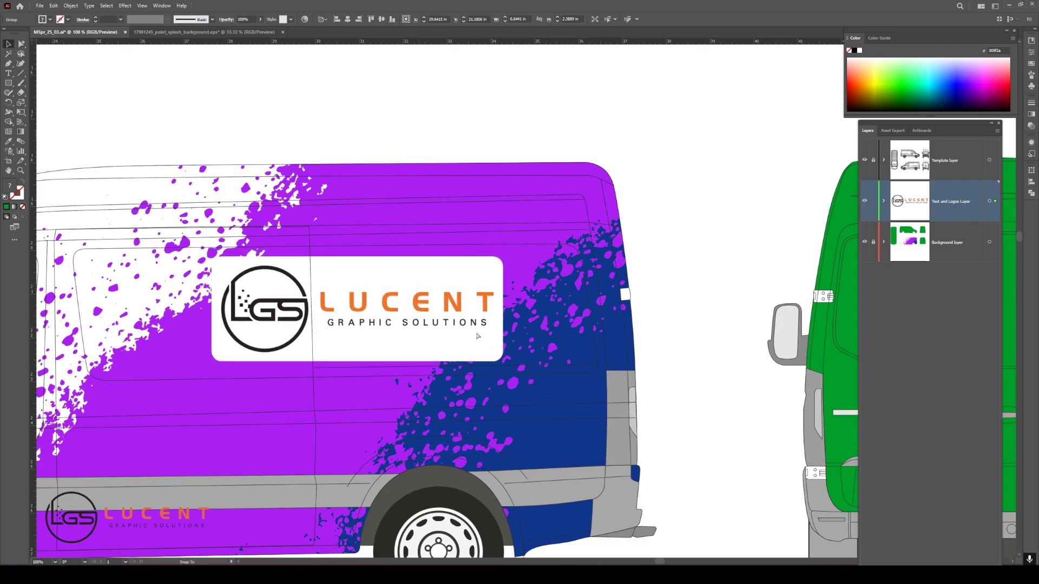
scroll(508, 357, "up", 1)
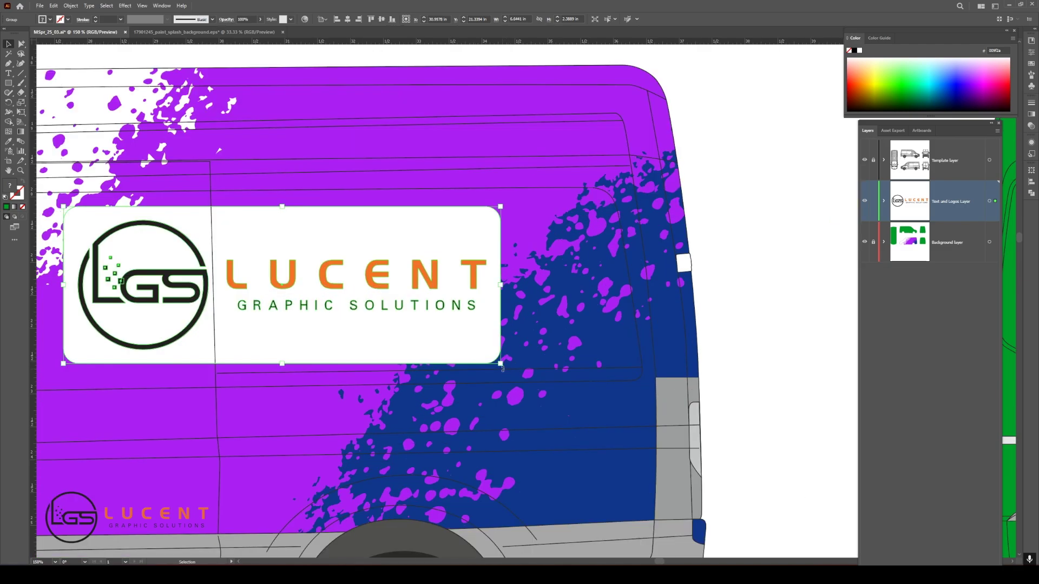
left_click_drag(502, 369, 504, 363)
left_click_drag(509, 207, 511, 214)
left_click(571, 243)
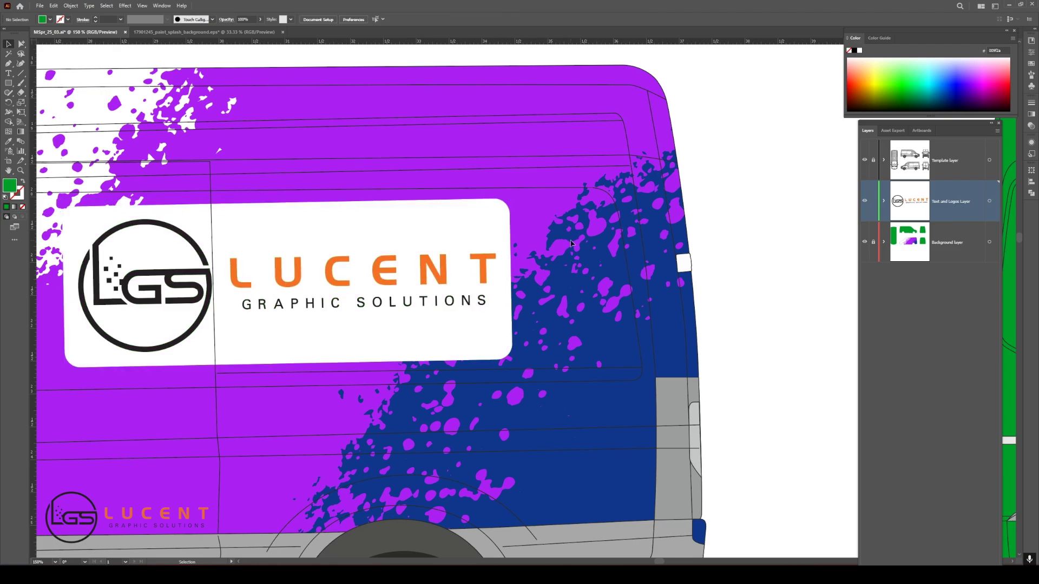
scroll(571, 243, "down", 2)
- Copy the clipped side artwork on the Background layer and place the pasted copy below the artboard
left_click_drag(353, 147, 476, 136)
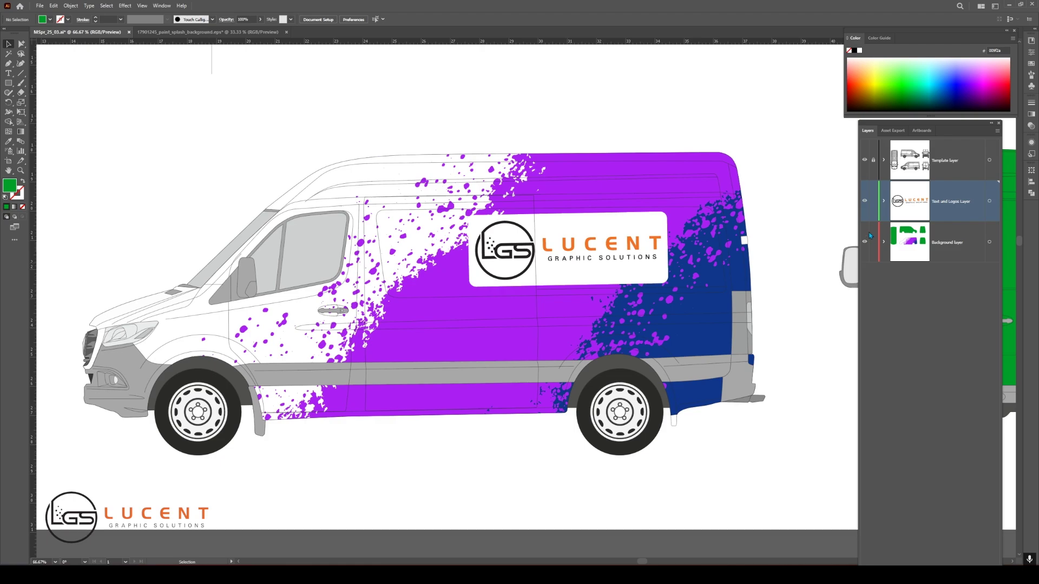
left_click(393, 195)
scroll(393, 196, "down", 3)
right_click(537, 206)
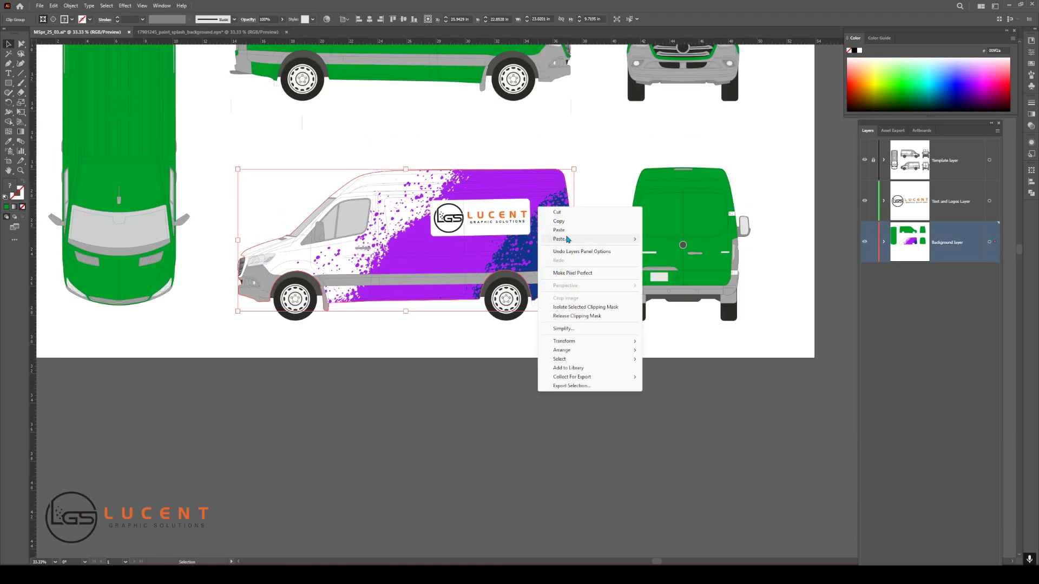
left_click(560, 221)
right_click(575, 389)
left_click(602, 228)
left_click_drag(606, 331, 624, 511)
left_click(498, 377)
left_click_drag(578, 415, 473, 283)
scroll(482, 289, "down", 1)
left_click_drag(445, 334, 378, 413)
- Release the copy's clipping mask, separate the splash from the van outline and delete that outline
right_click(406, 392)
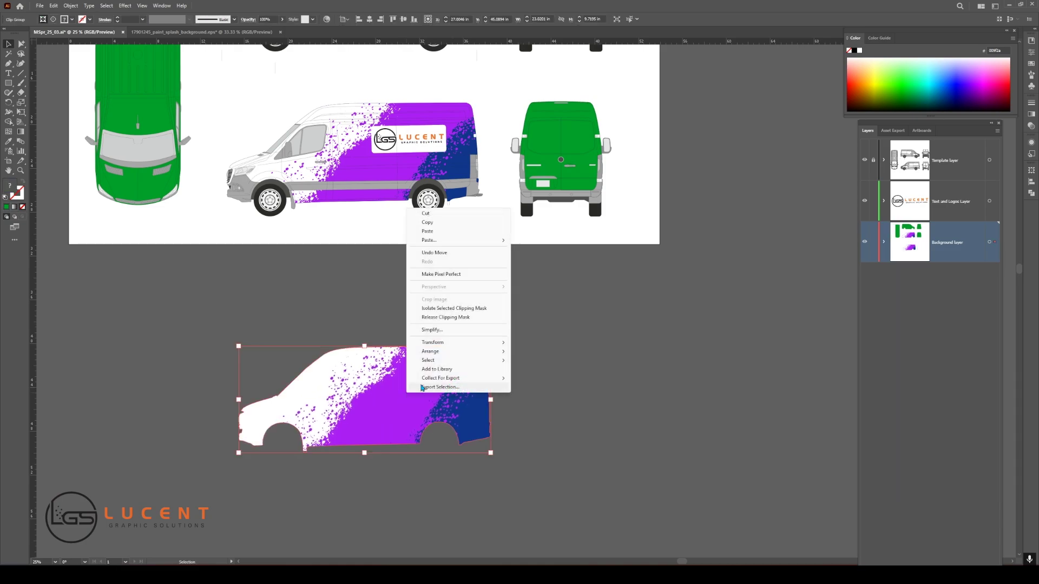
left_click(455, 317)
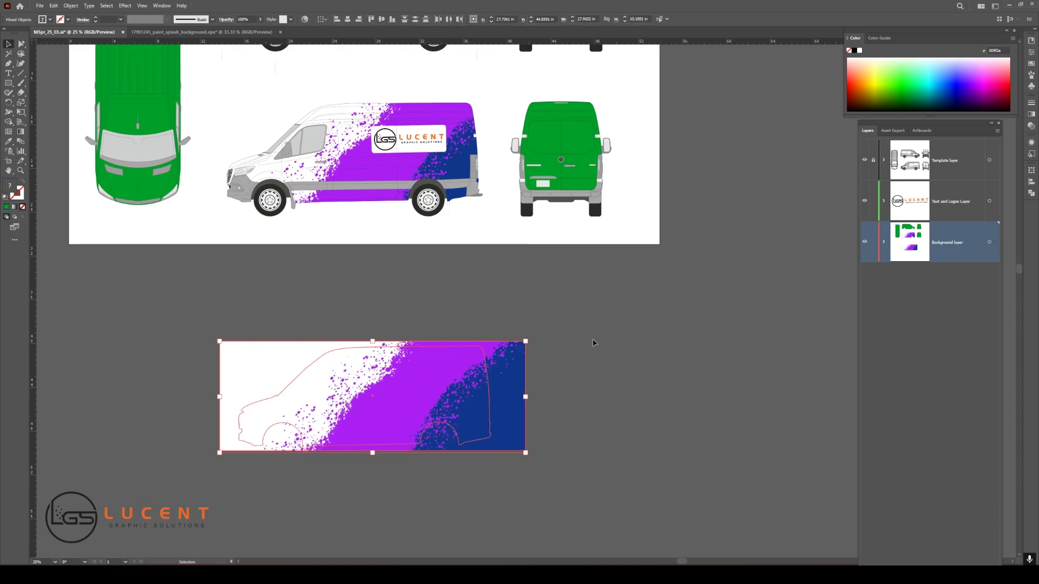
left_click(593, 343)
left_click_drag(433, 378, 508, 449)
left_click_drag(479, 324, 444, 364)
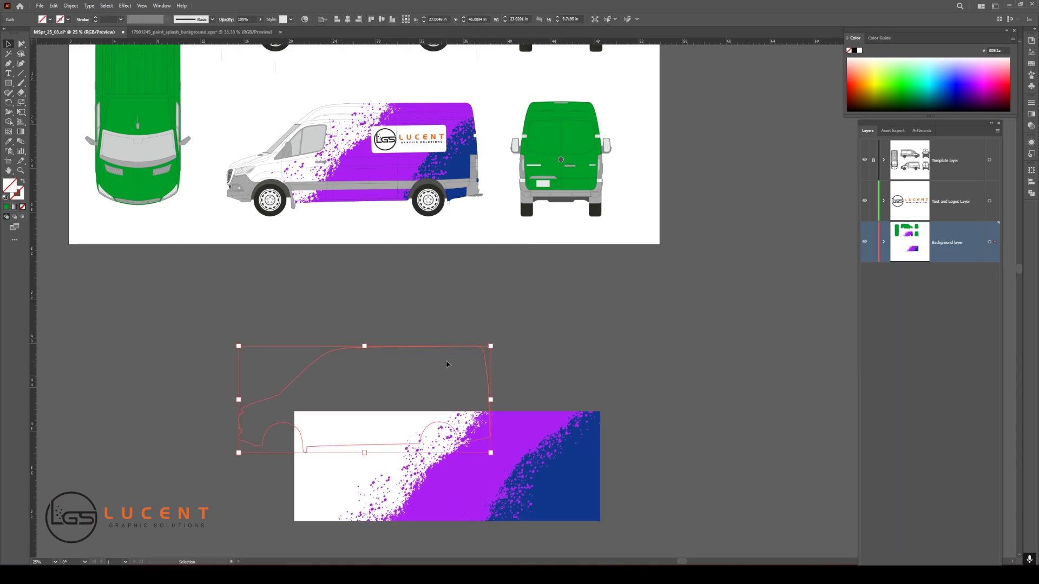
key("Delete")
- Release the rectangular clipping mask that crops the copied splash artwork
right_click(485, 365)
mouse_move(528, 450)
left_mouse_down()
mouse_move(485, 365)
mouse_move(529, 430)
left_mouse_up()
left_click(534, 476)
scroll(547, 382, "down", 1)
left_click(400, 346)
- Ungroup the released splash artwork and delete its white shape
right_click(486, 369)
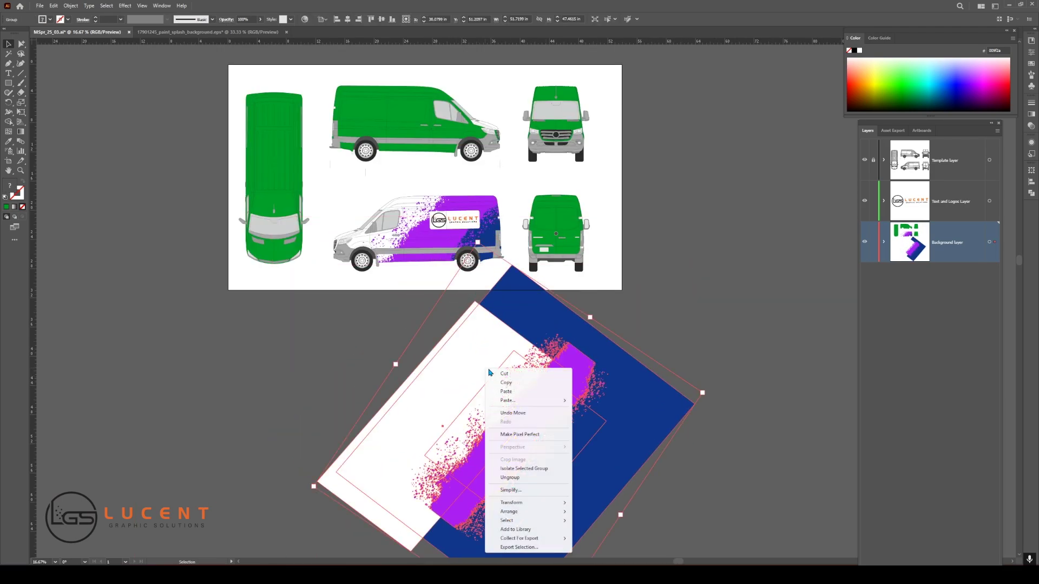
left_click(532, 479)
left_click(416, 344)
left_click(457, 374)
key("Delete")
- Move the purple splash aside, then rotate and scale down the blue shape so it covers the van's rear view
left_click_drag(528, 399, 304, 362)
left_click(574, 398)
left_click_drag(698, 393, 547, 407)
left_click_drag(473, 433, 633, 355)
left_click_drag(707, 358, 616, 274)
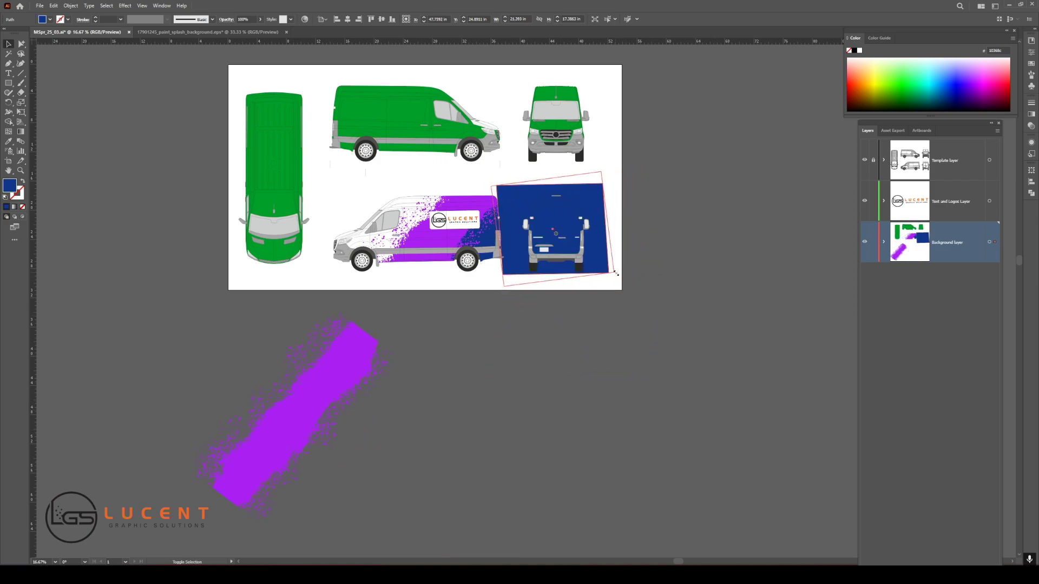
scroll(577, 238, "up", 3)
left_click_drag(543, 187, 559, 197)
key("ctrl+shift+a")
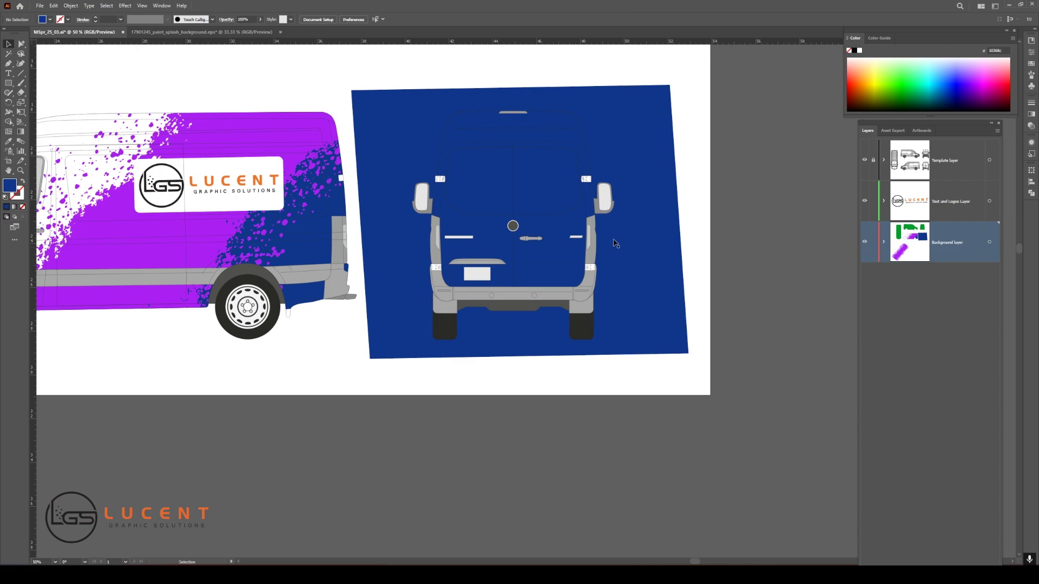
- Send the blue shape to the back, behind the green rear view outline
right_click(536, 178)
mouse_move(563, 369)
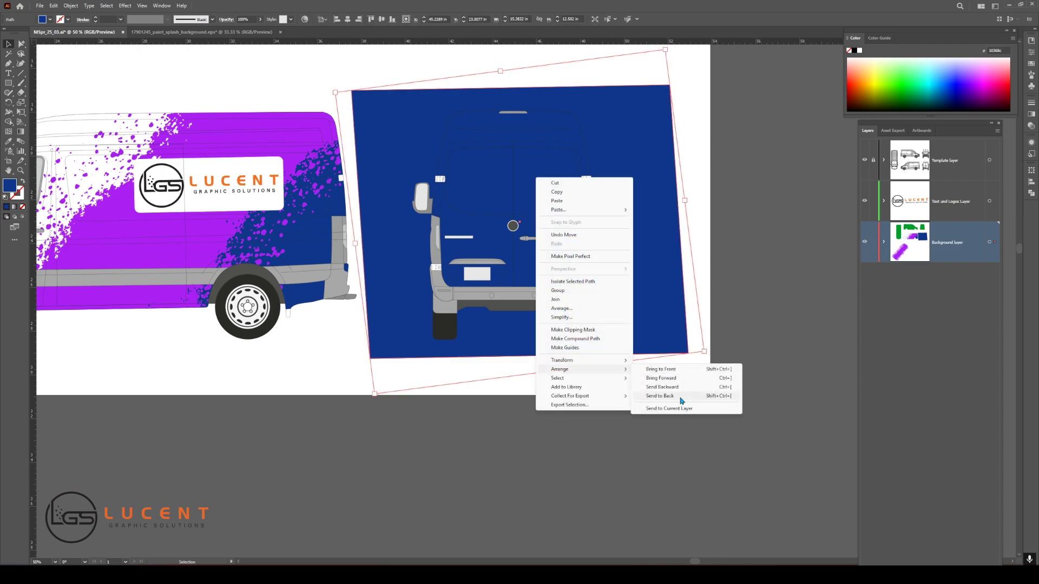
left_click(680, 400)
- Rotate the purple splash to lie horizontally and place it over the upper part of the rear view
key("ctrl+minus")
key("ctrl+minus")
left_click(152, 445)
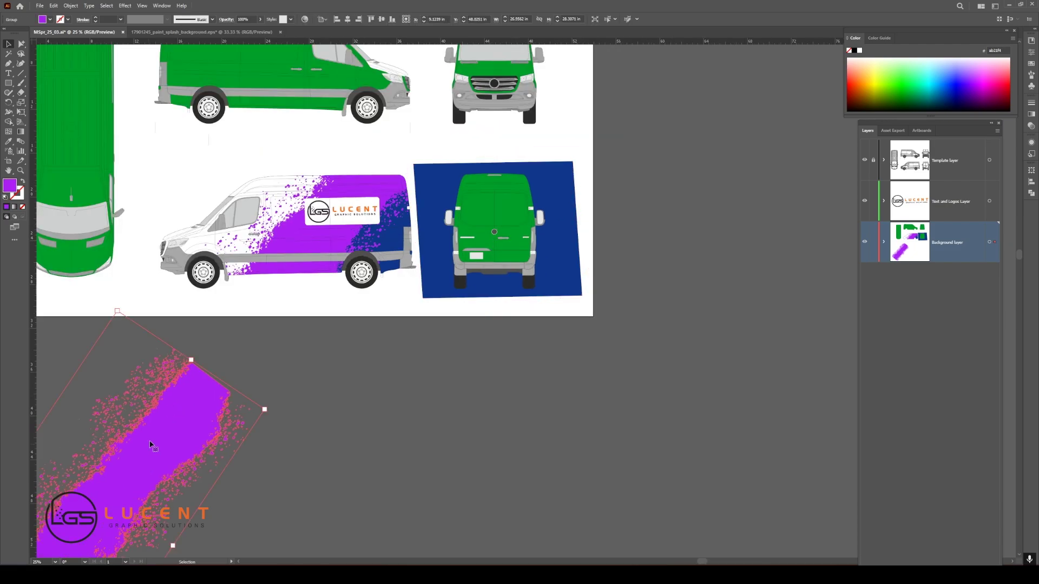
left_click_drag(151, 445, 529, 377)
left_click_drag(648, 343, 656, 497)
left_click_drag(523, 424, 552, 162)
scroll(473, 187, "up", 3)
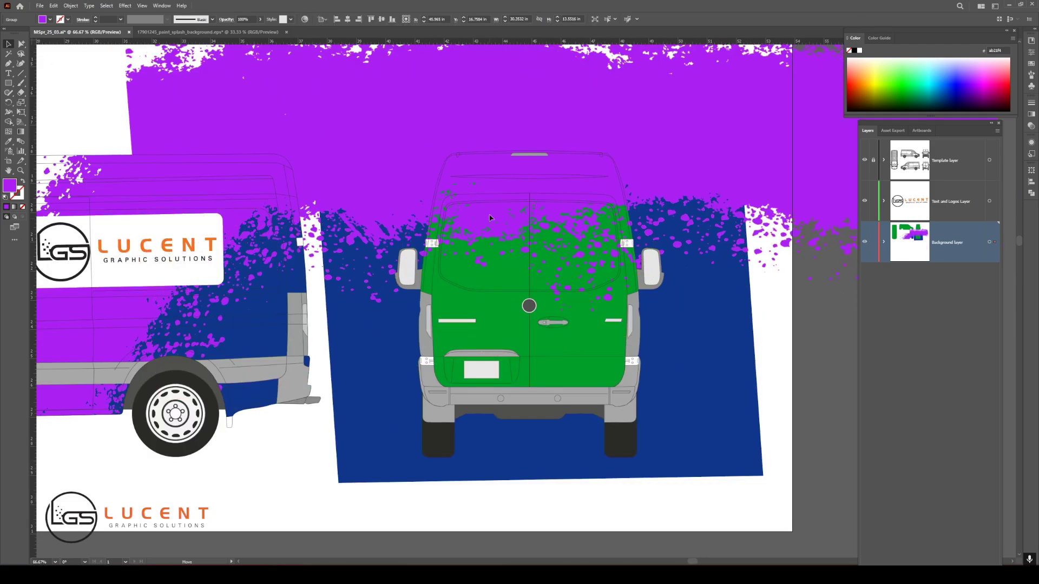
- Send the purple splash to the back, followed by the blue shape so that it sits beneath the purple
right_click(465, 107)
left_click(582, 277)
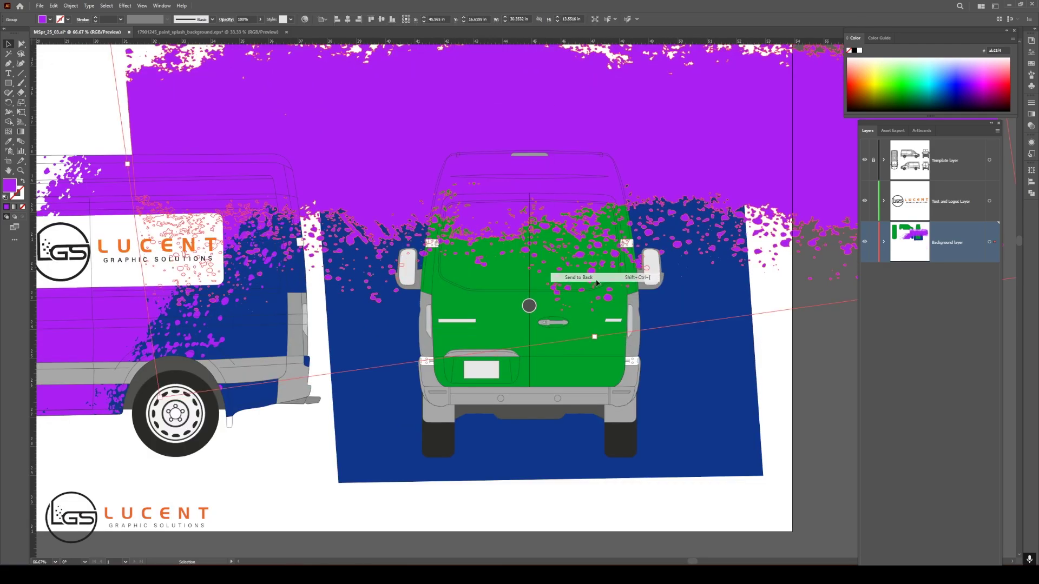
left_click(748, 429)
right_click(676, 215)
mouse_move(719, 408)
left_click(811, 431)
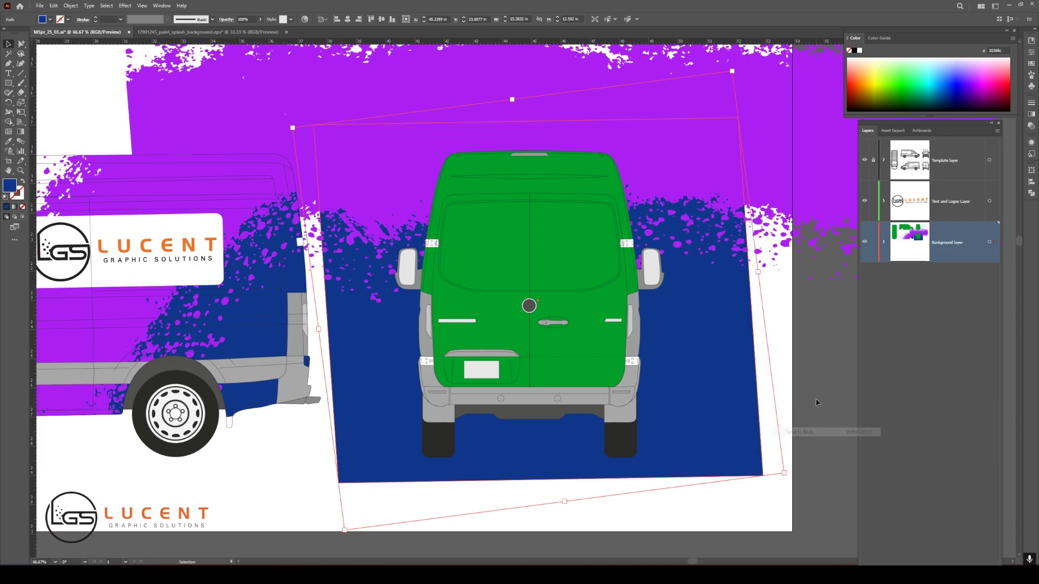
- Clip the purple splash and blue shape to the green rear view outline with a clipping mask
left_click(691, 187)
left_click(626, 312)
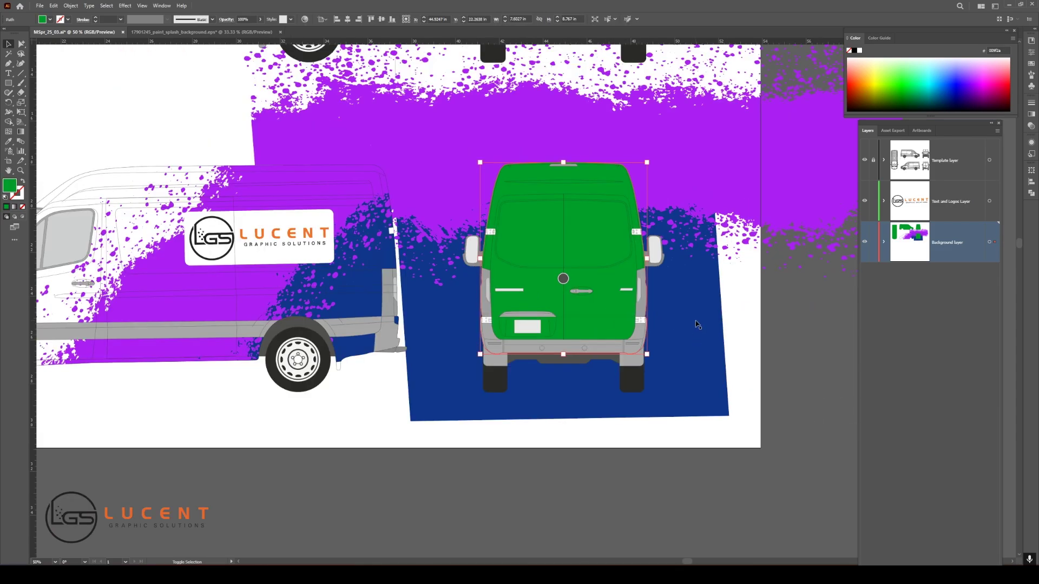
left_click(698, 324, "shift")
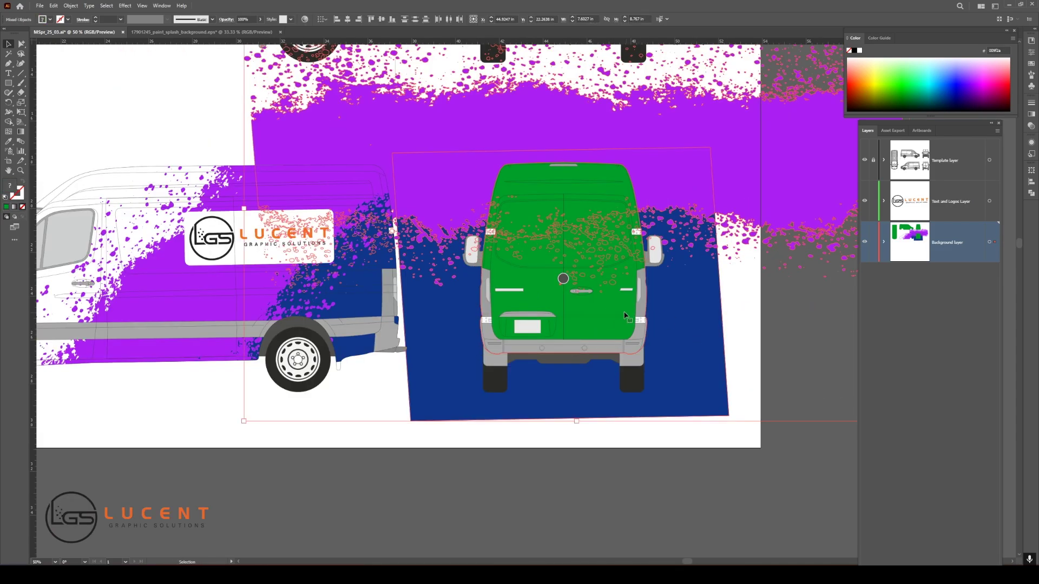
right_click(693, 307)
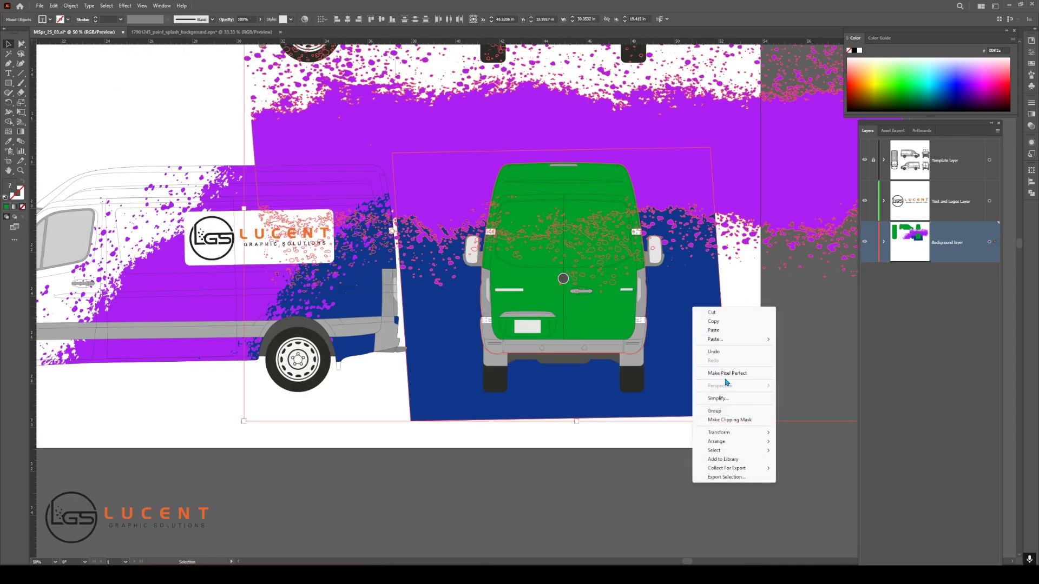
left_click(728, 421)
left_click(661, 424)
scroll(568, 236, "up", 1)
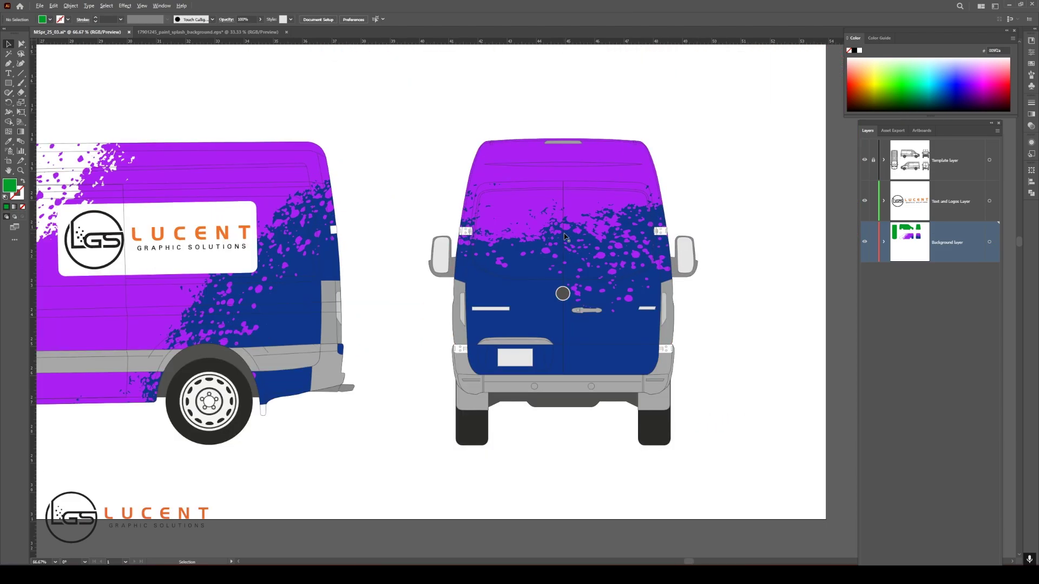
- Copy the side view's logo panel and paste it over the upper rear doors on the Text and Logos layer
left_click_drag(424, 213, 521, 198)
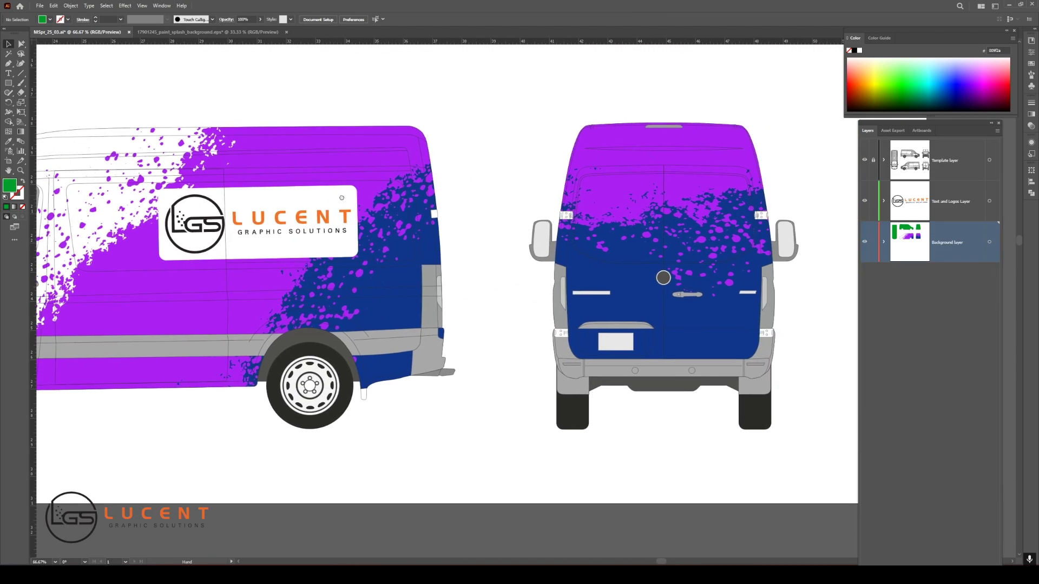
left_click(575, 211)
left_click(293, 215)
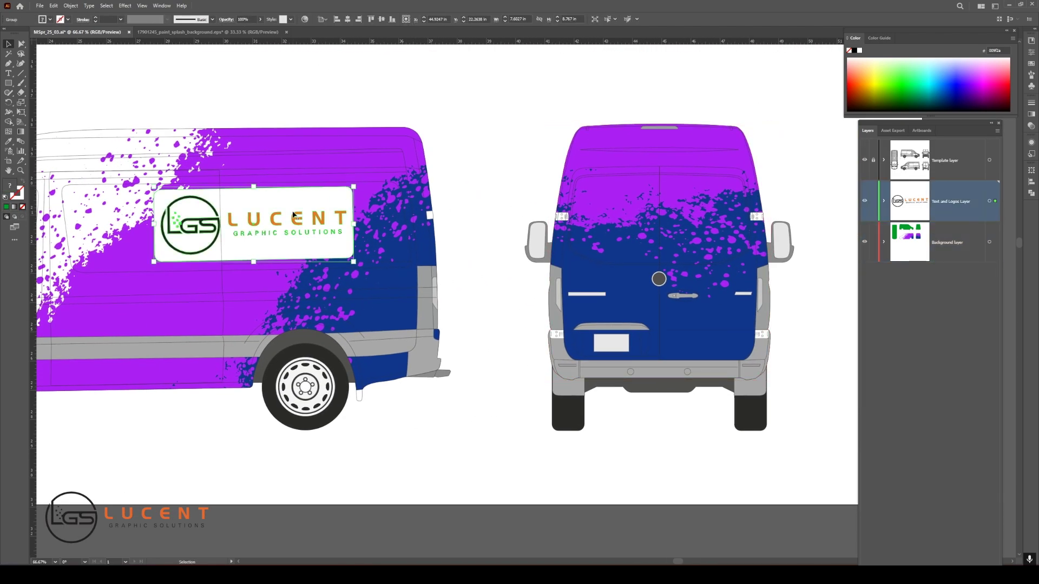
right_click(336, 228)
left_click(343, 242)
left_click(466, 183)
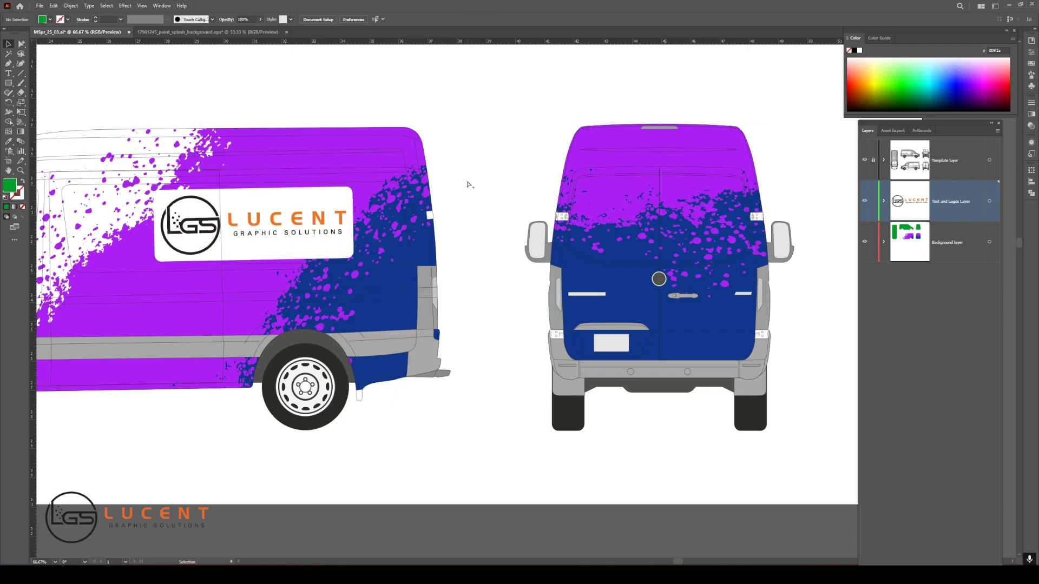
key("ctrl+v")
left_click_drag(503, 292, 649, 205)
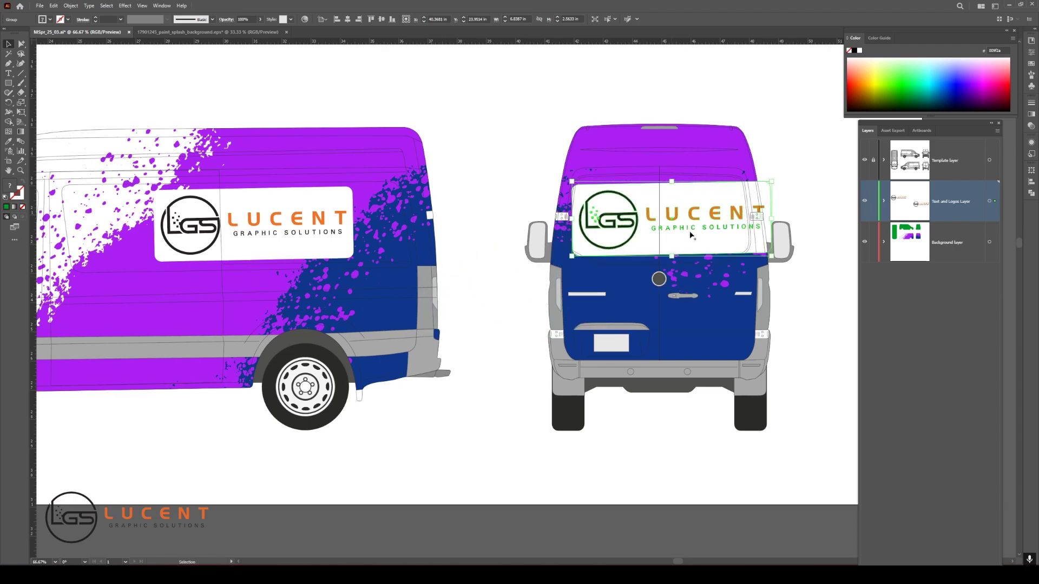
- Level the rear logo, scale it down to about 5.3 in wide and centre it across the rear doors
scroll(792, 253, "up", 2)
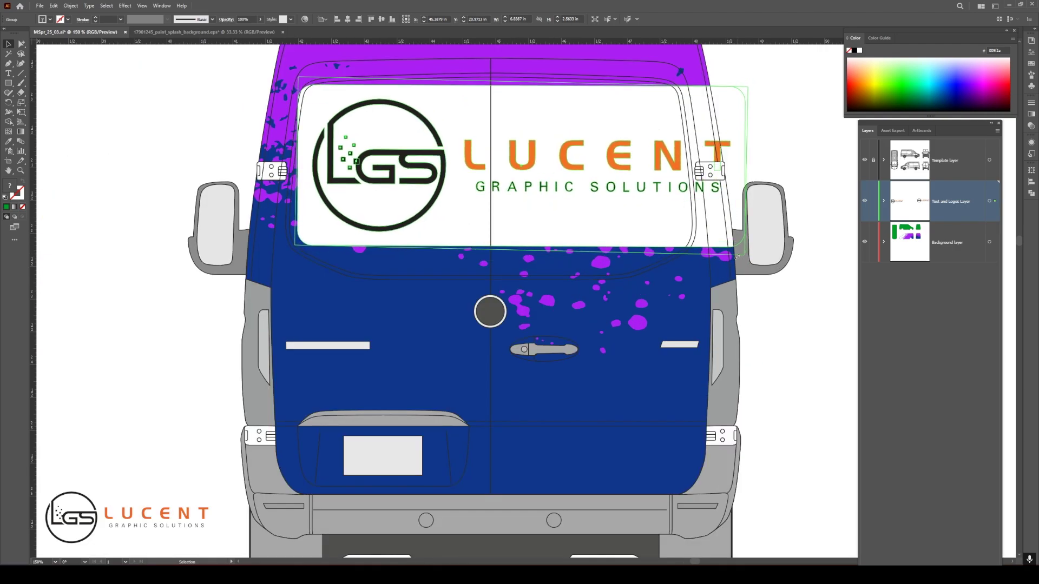
left_click_drag(746, 250, 666, 212)
left_click_drag(544, 166, 567, 188)
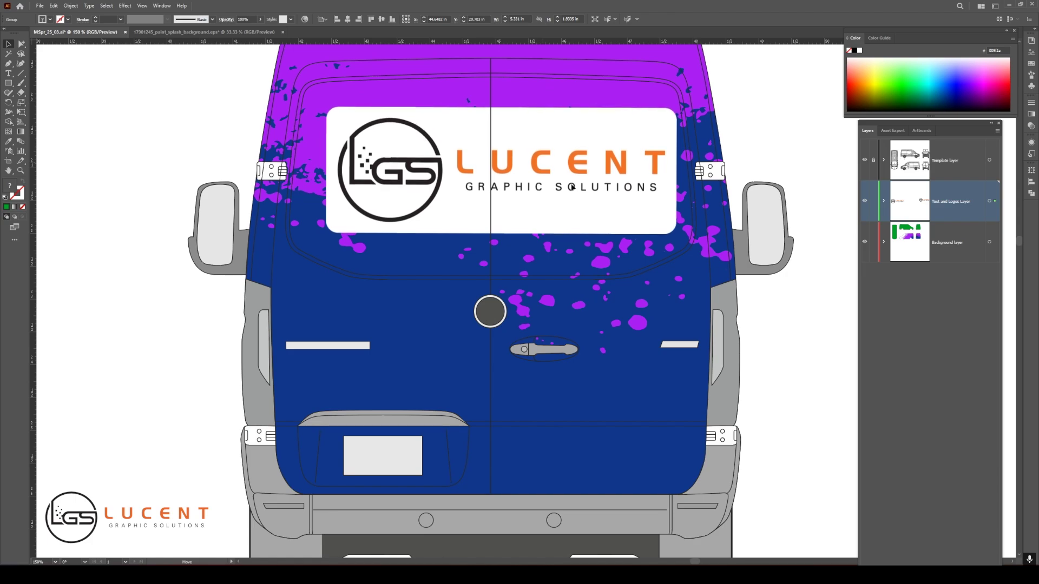
scroll(516, 206, "down", 3)
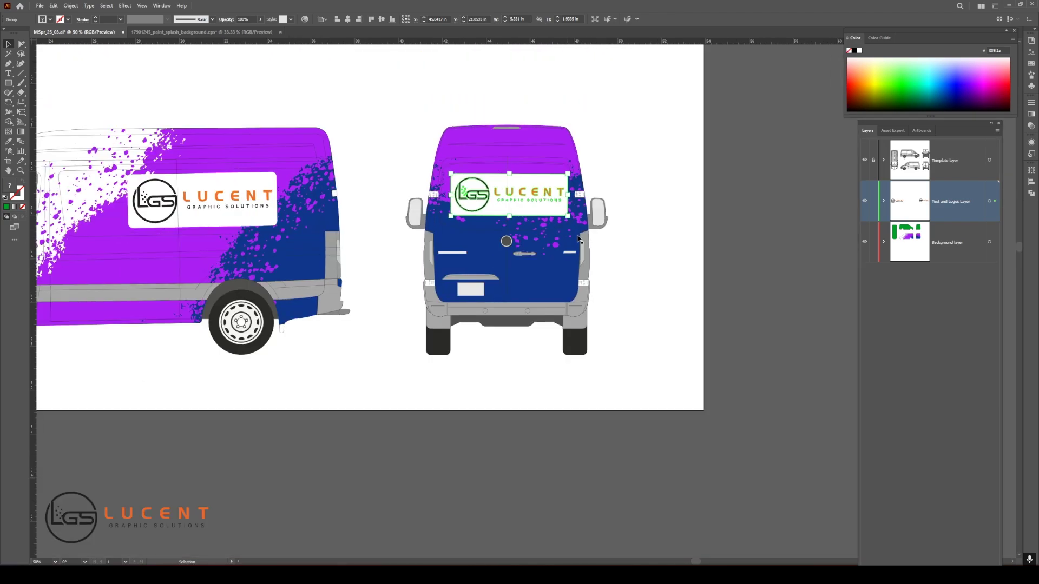
left_click(616, 253)
left_click_drag(381, 188, 524, 257)
key("ctrl+0")
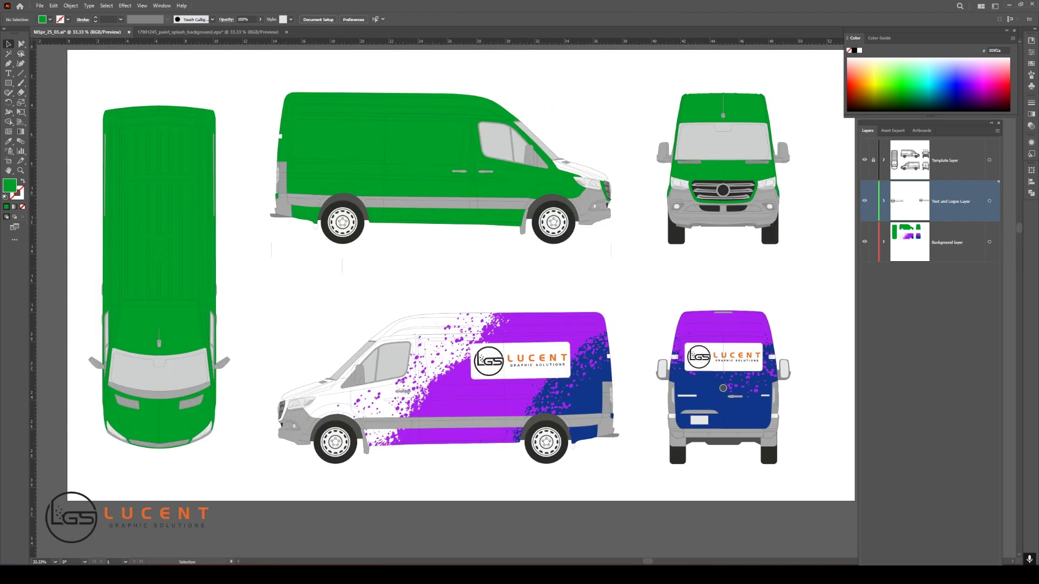